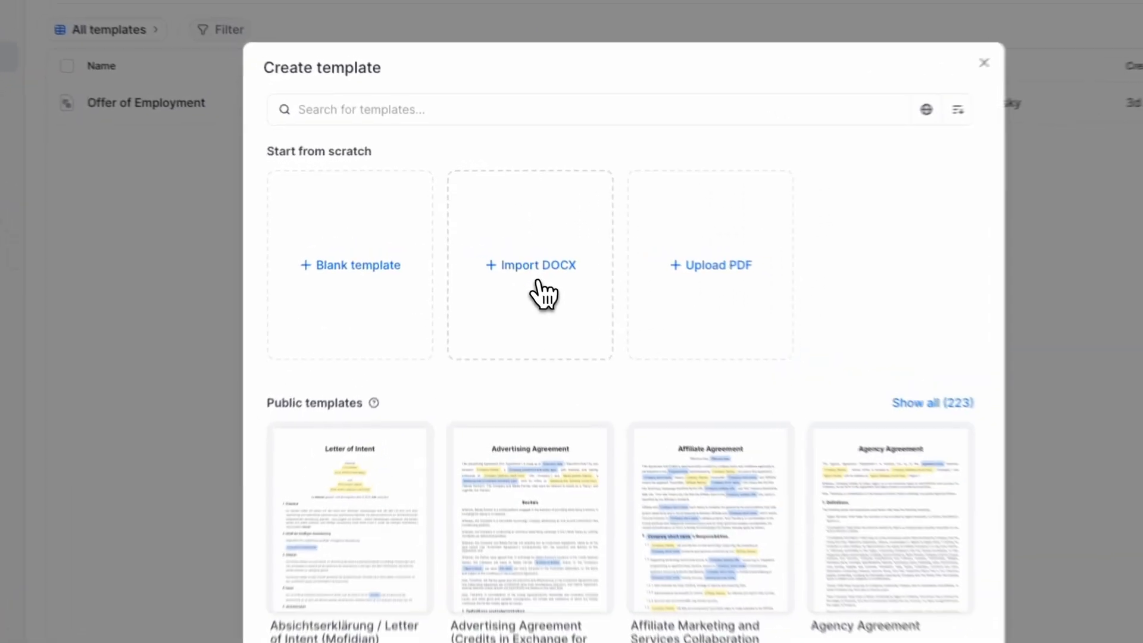
- Create a new template by importing a DOCX file
left_click(513, 253)
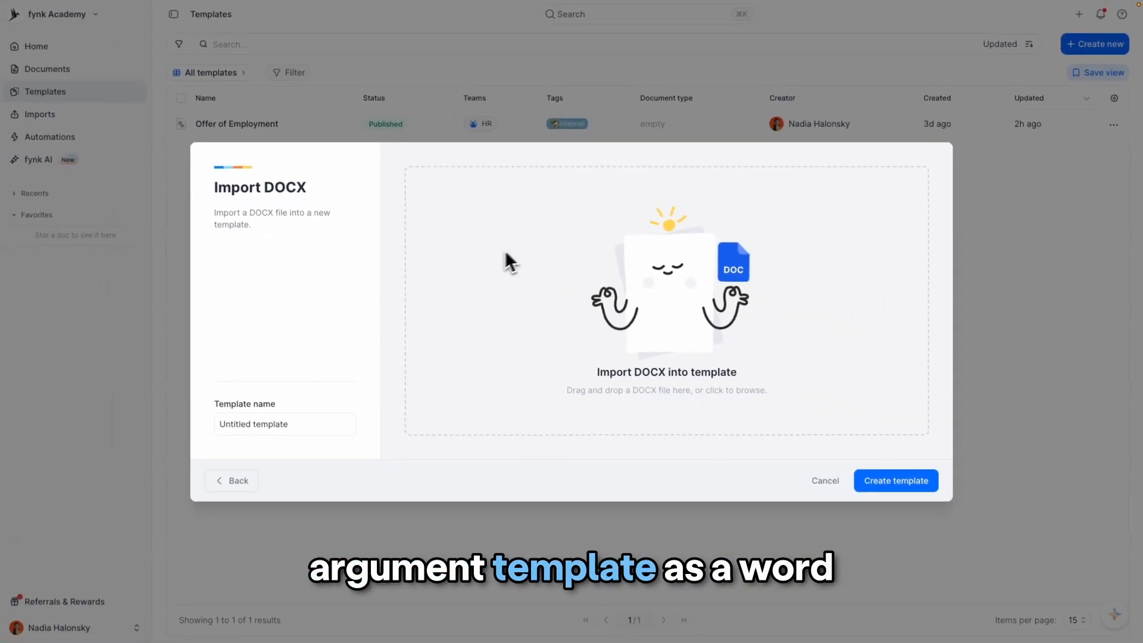
left_click_drag(0, 363, 532, 327)
left_click(908, 482)
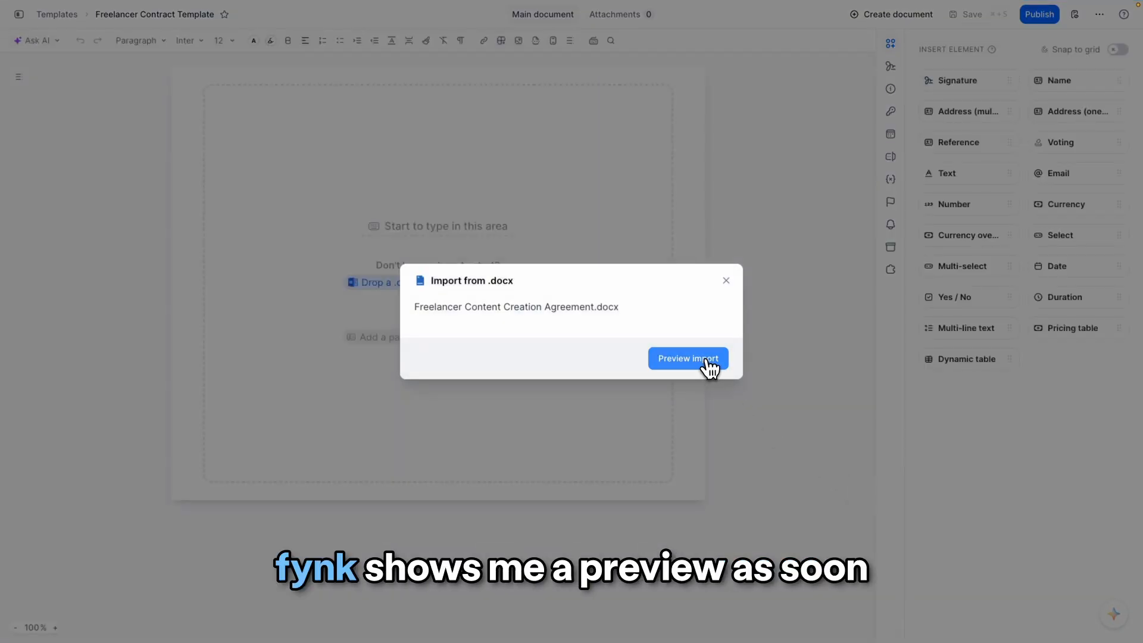
- Preview the import of 'Freelancer Content Creation Agreement.docx', enable cleanup options such as removing empty paragraphs and standard line height, and import it
left_click(704, 361)
left_click(885, 114)
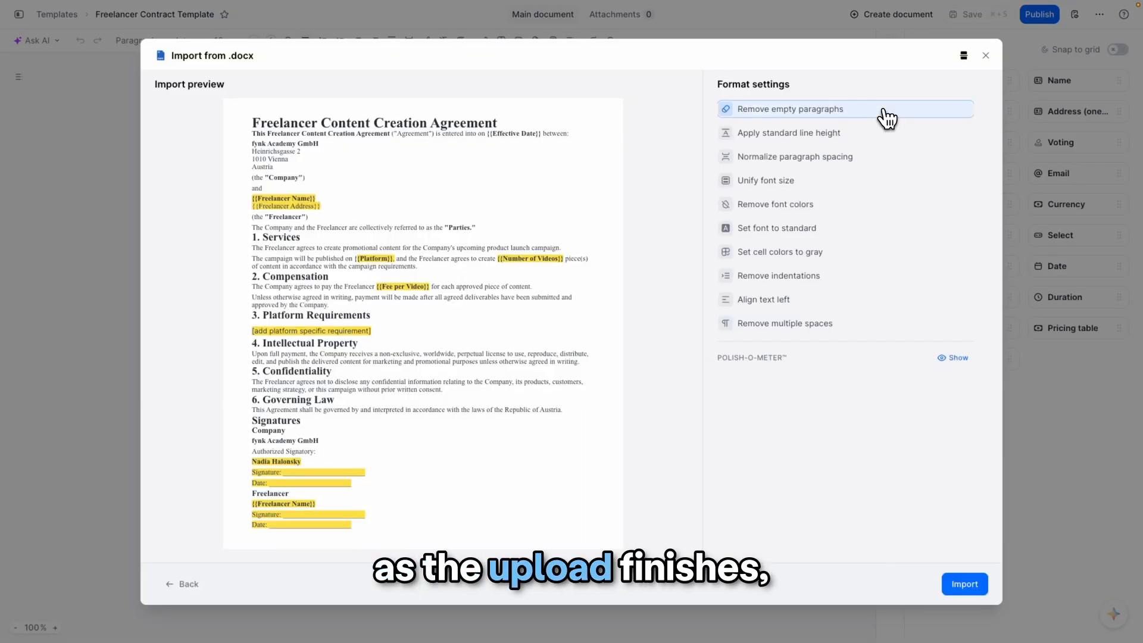
left_click(880, 132)
left_click(877, 157)
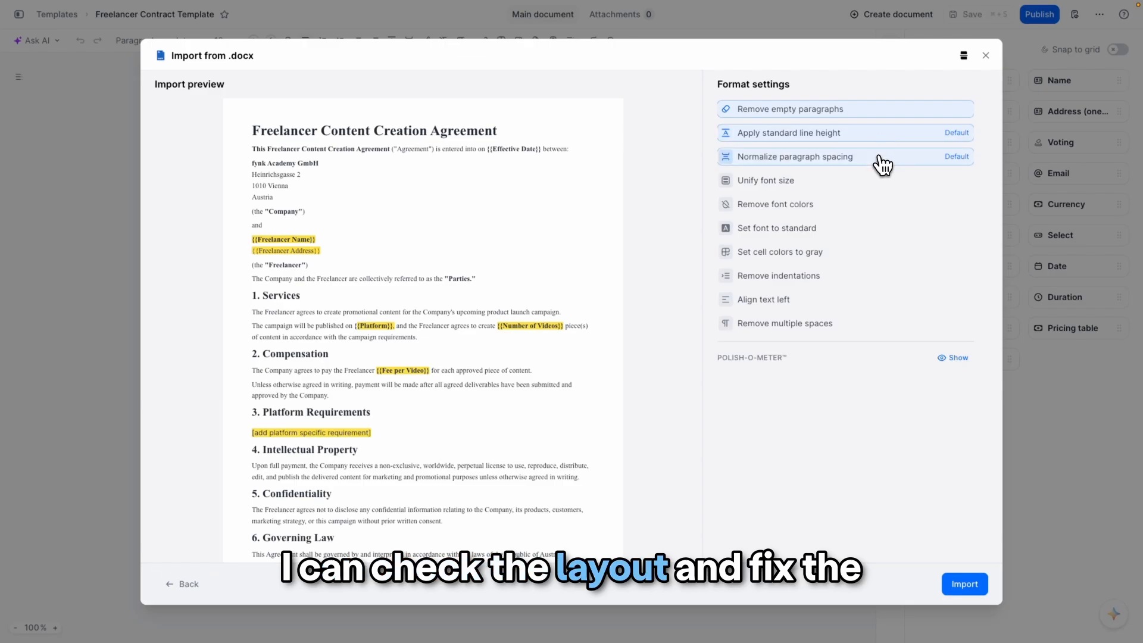
left_click(877, 241)
left_click(970, 585)
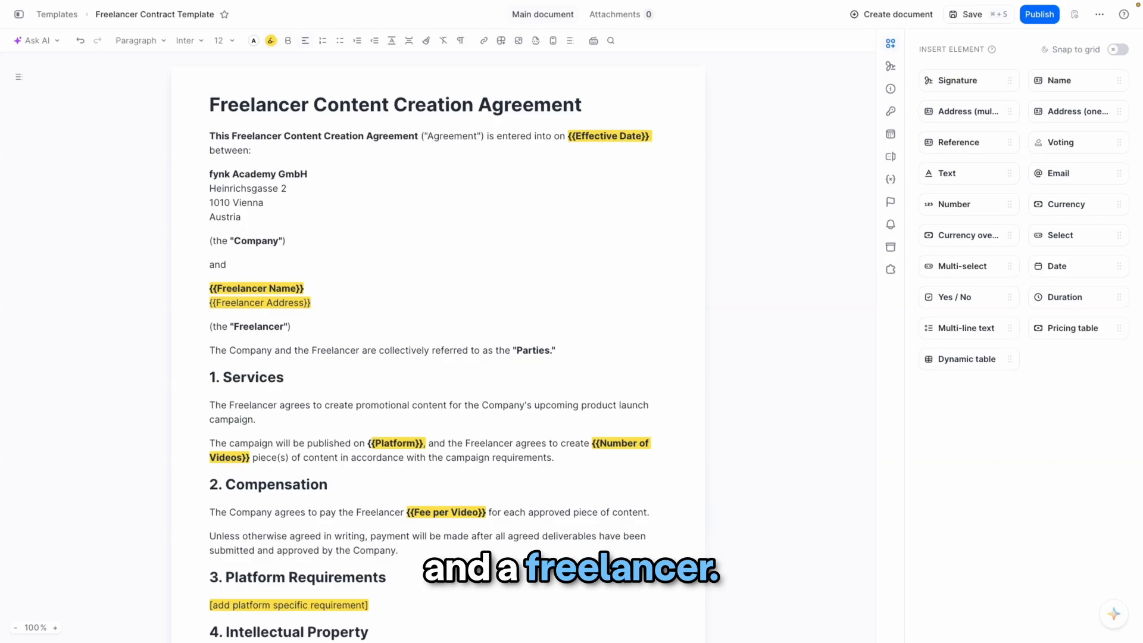
- Add a business party to the template and choose the internal company fynk academy
left_click(892, 66)
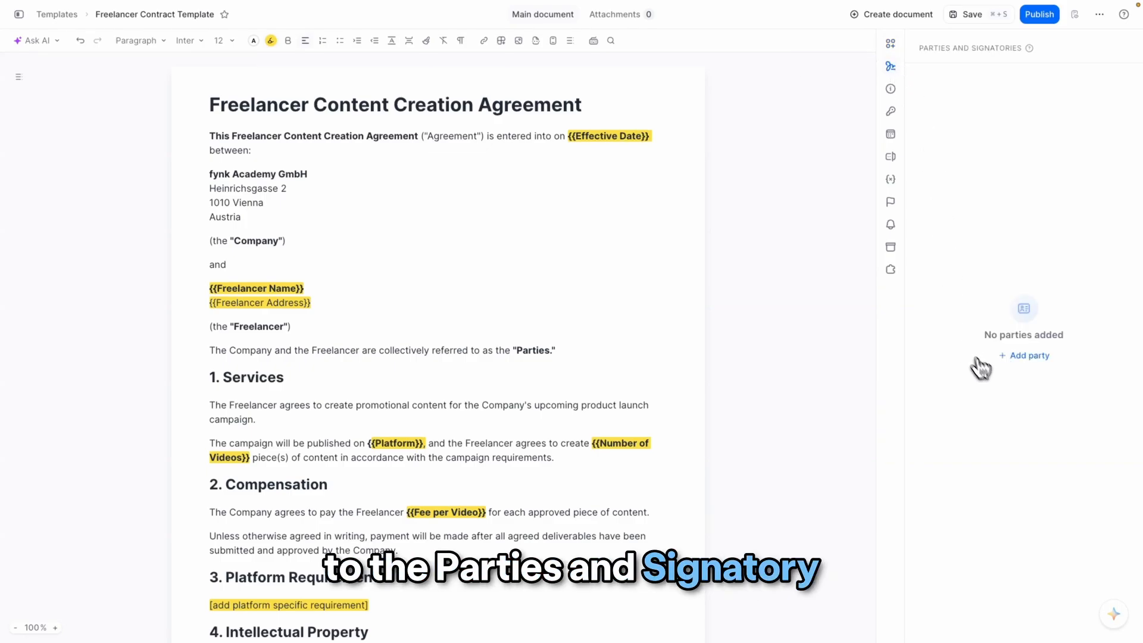
left_click(1030, 357)
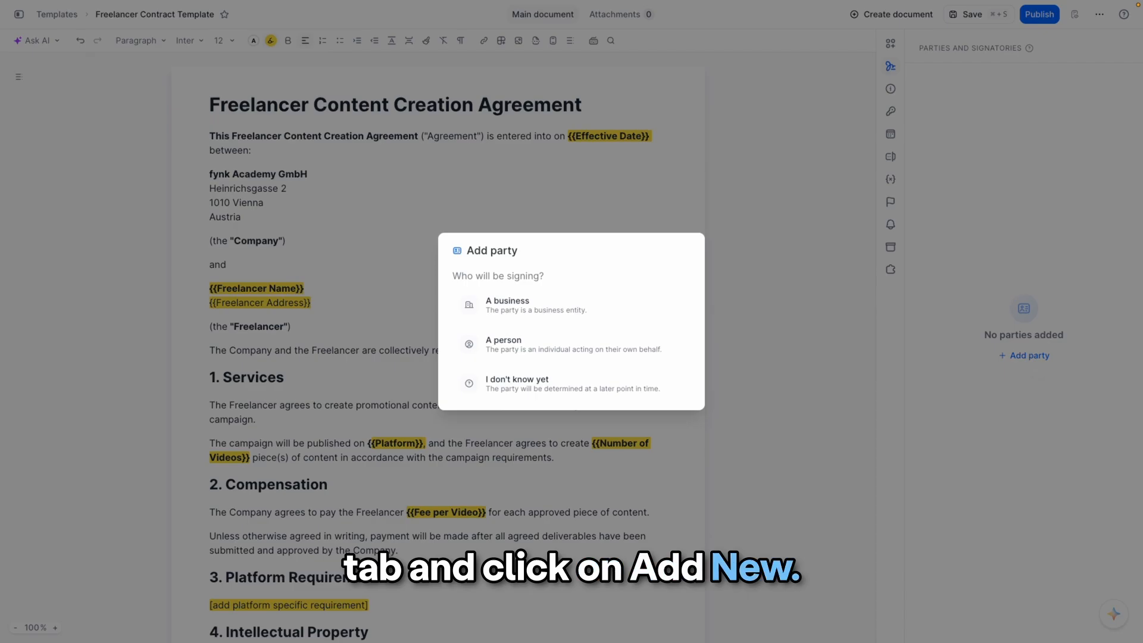
left_click(610, 321)
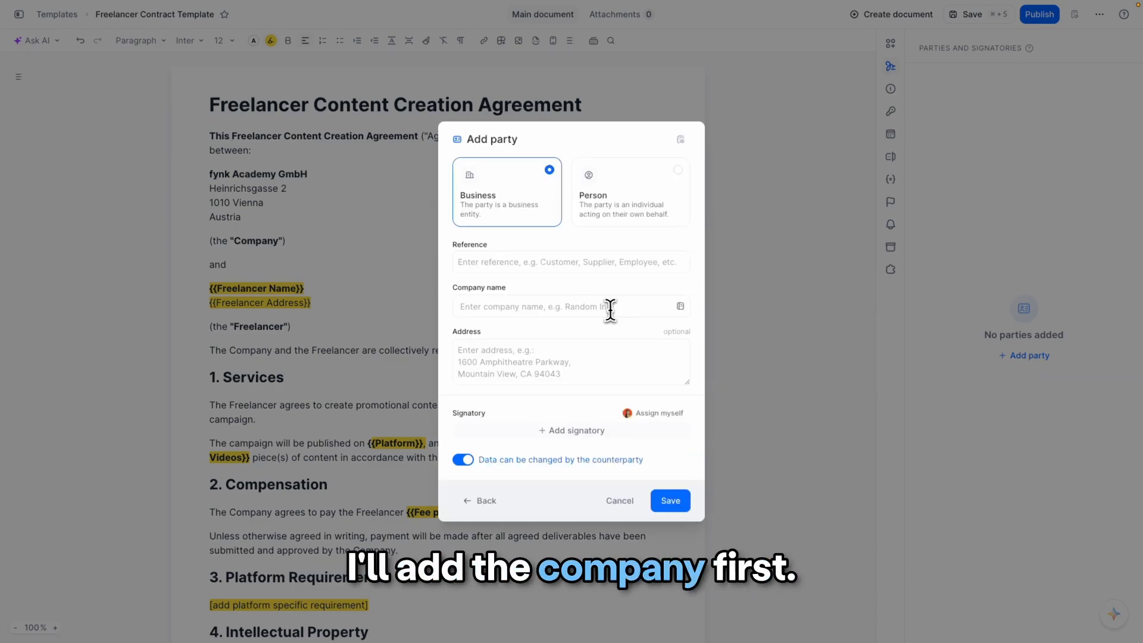
left_click(618, 307)
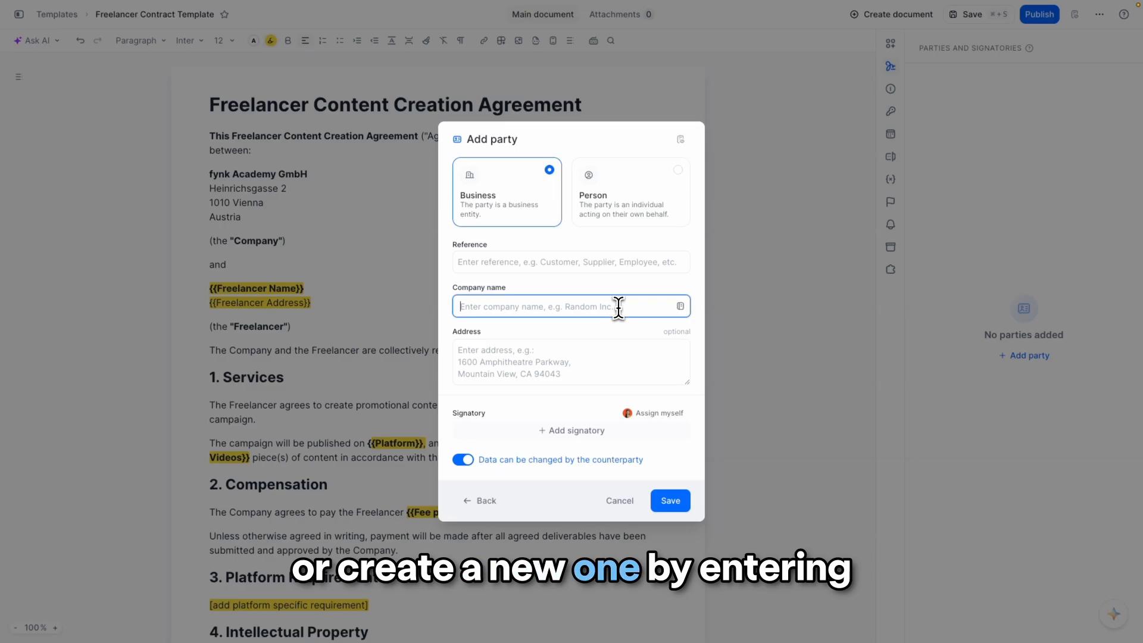
type("fynk")
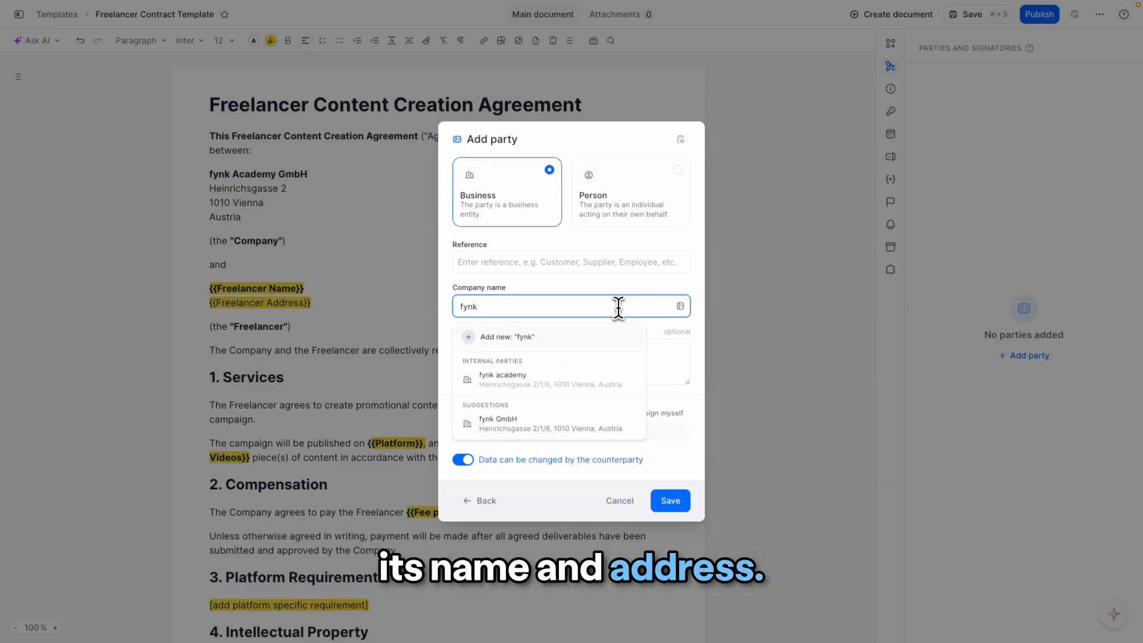
left_click(631, 392)
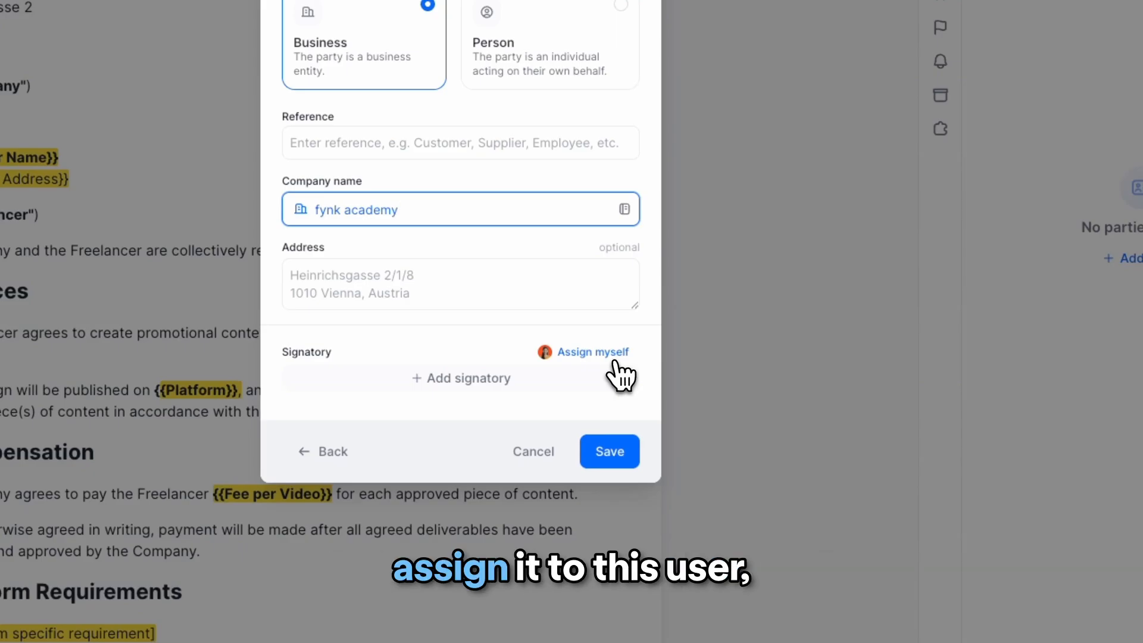
- Assign yourself as the signatory for fynk academy and save the party
left_click(616, 359)
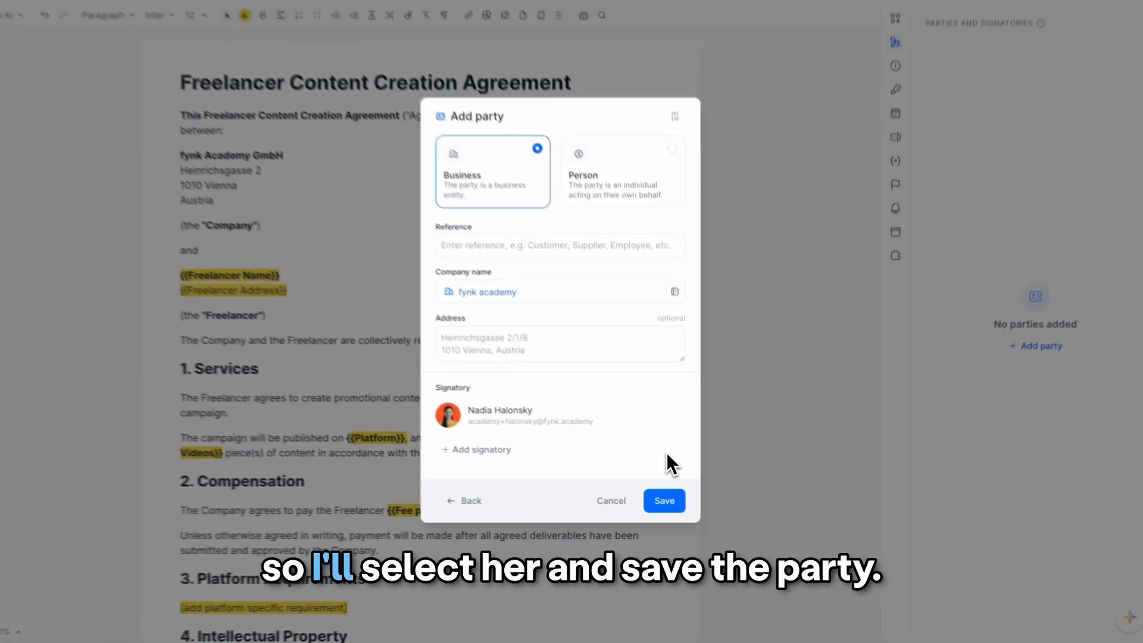
left_click(676, 510)
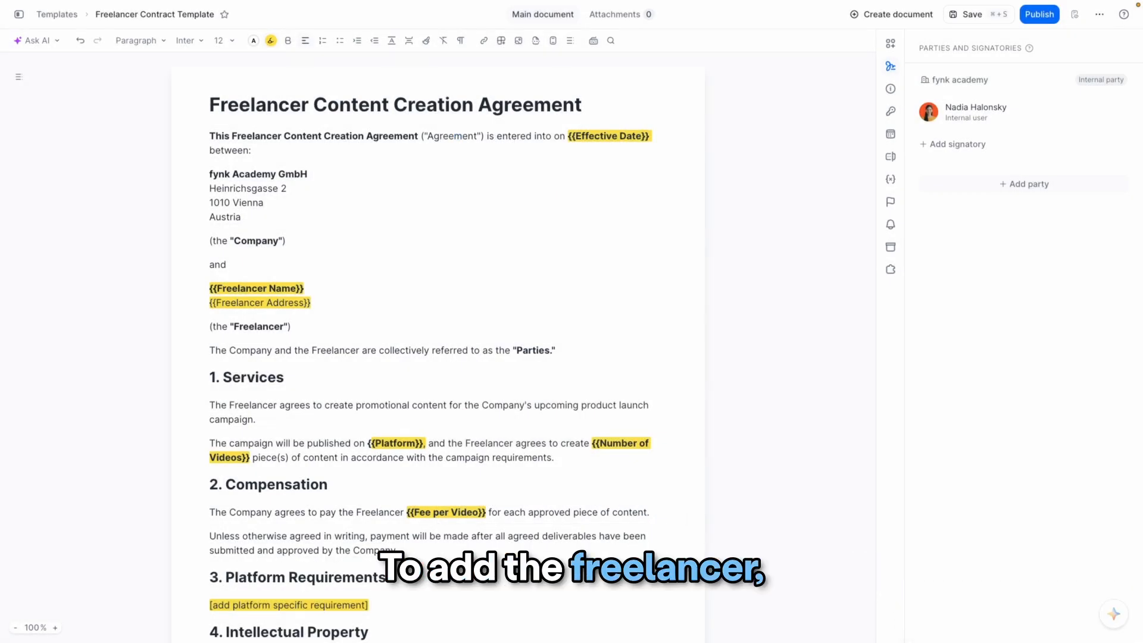
- Add a second, not-yet-known party with the reference "freelancer"
left_click(987, 191)
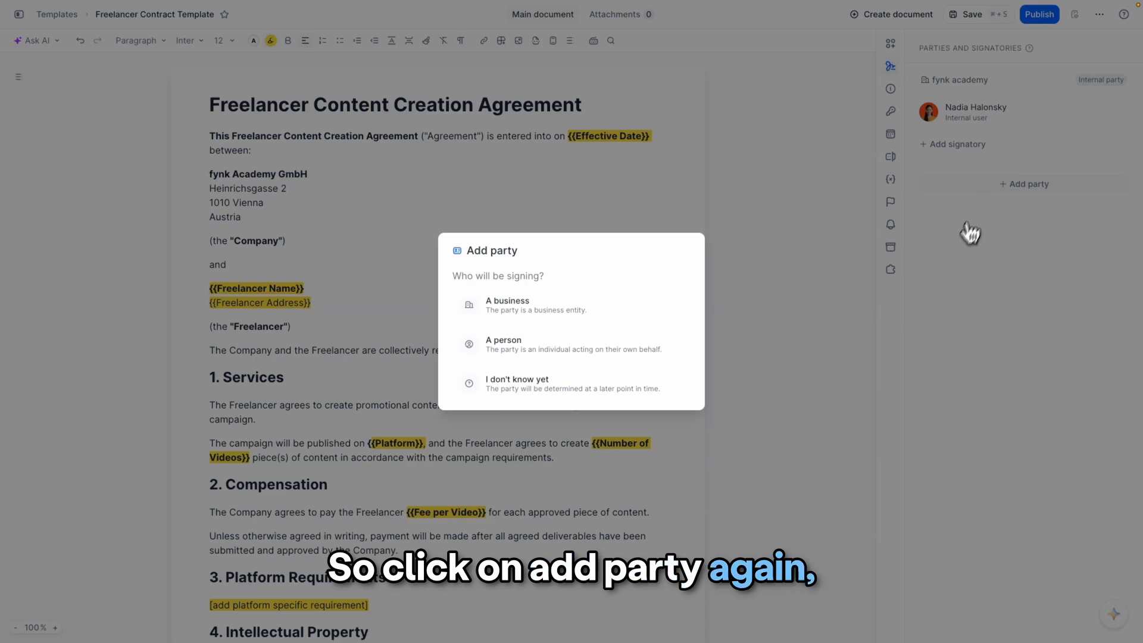
left_click(687, 398)
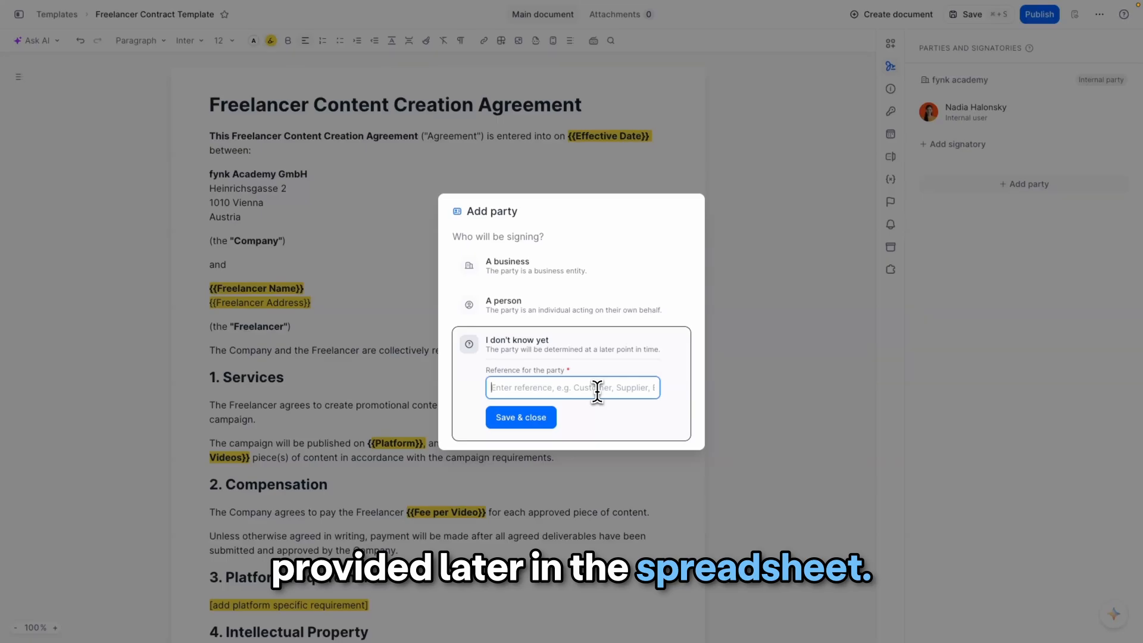
type("freelancer")
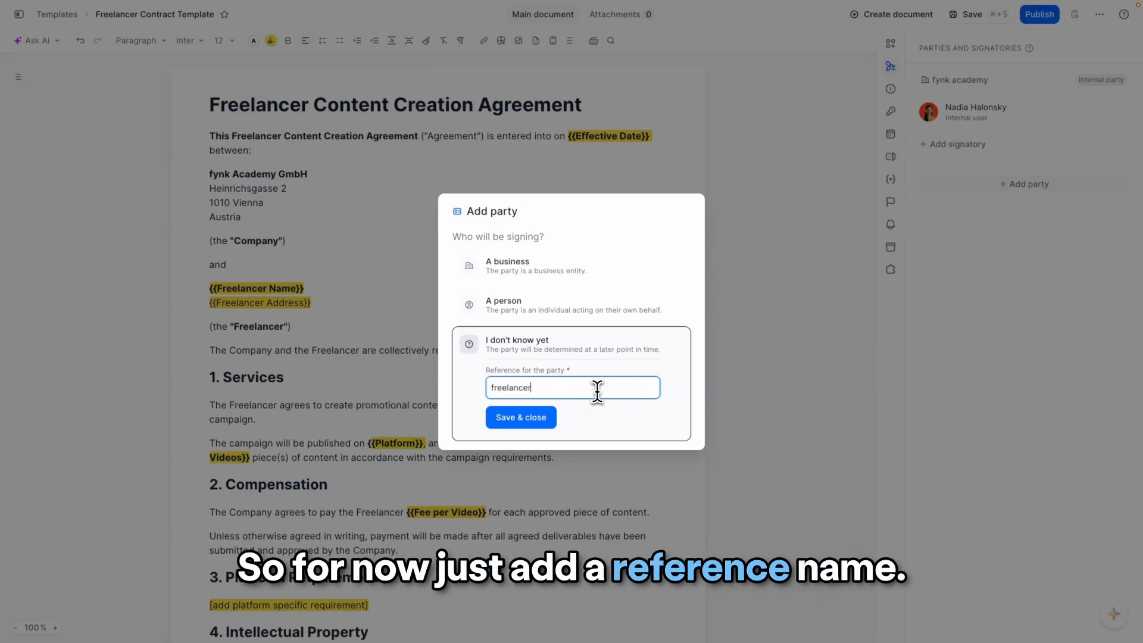
left_click(531, 427)
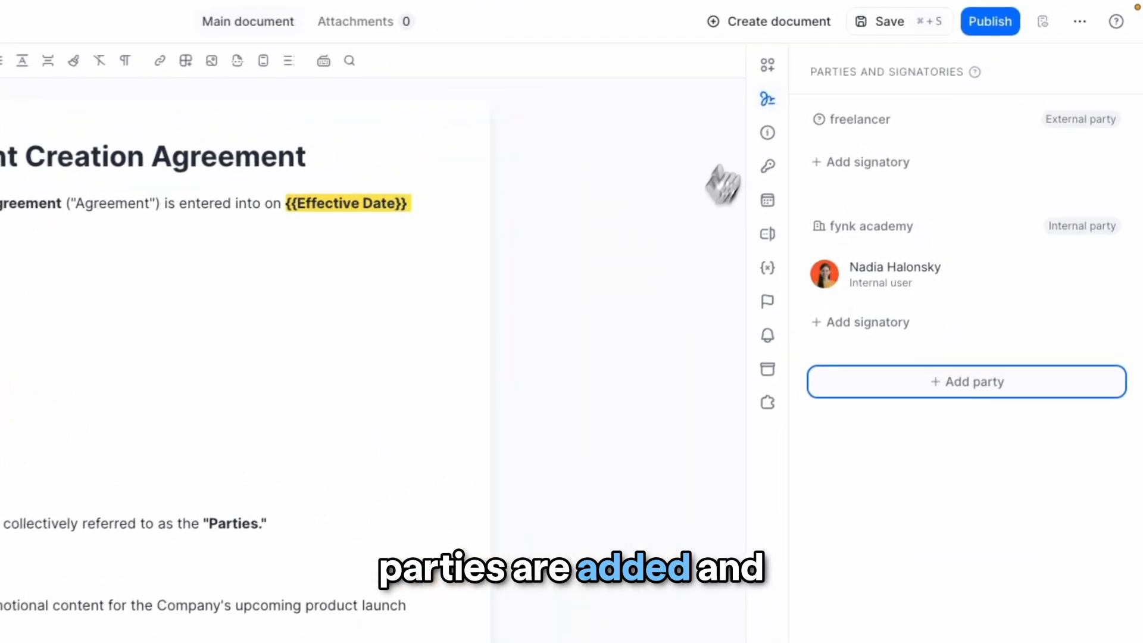
- Replace the Freelancer Name and Address placeholders with the freelancer party's Name and Address (one line) fields
left_click(774, 69)
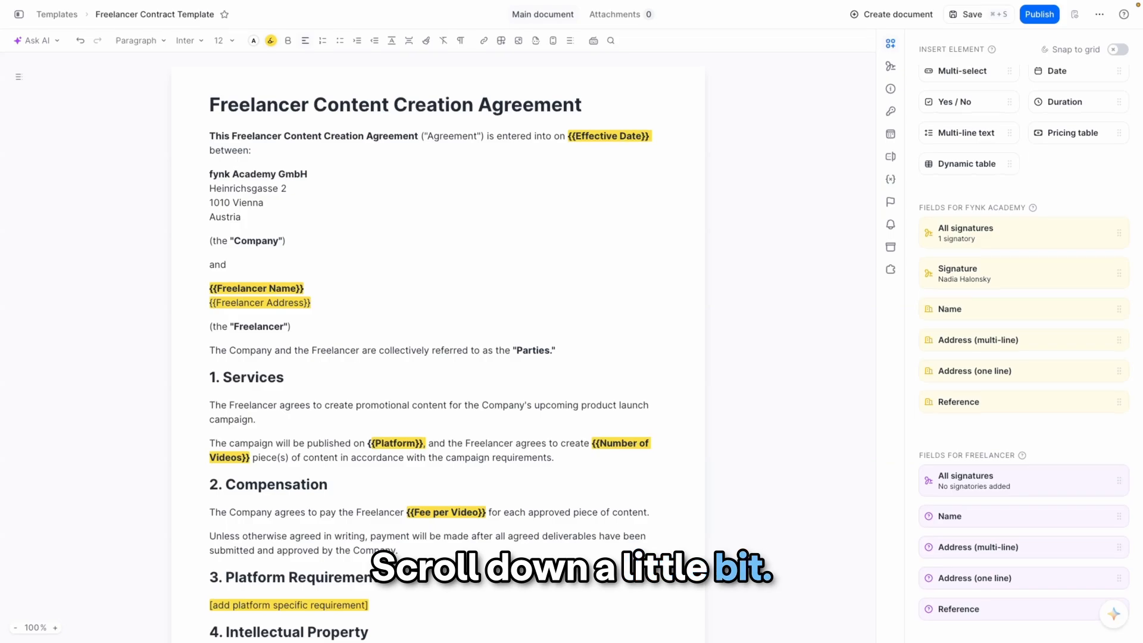
scroll(1024, 353, "down", 1)
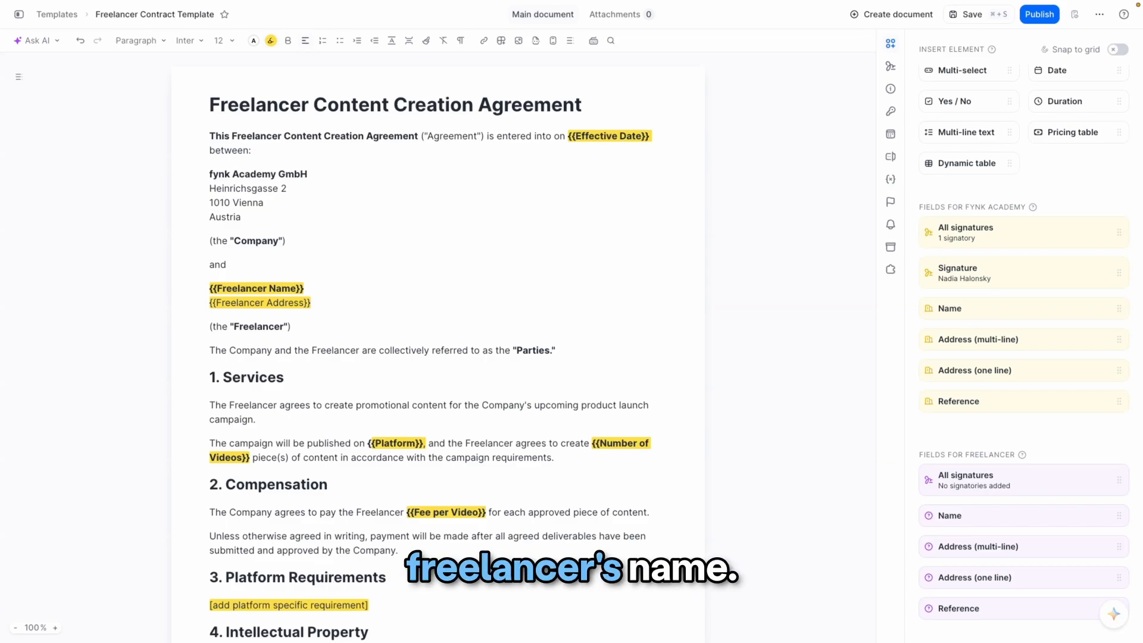
left_click_drag(310, 302, 209, 295)
key("BackSpace")
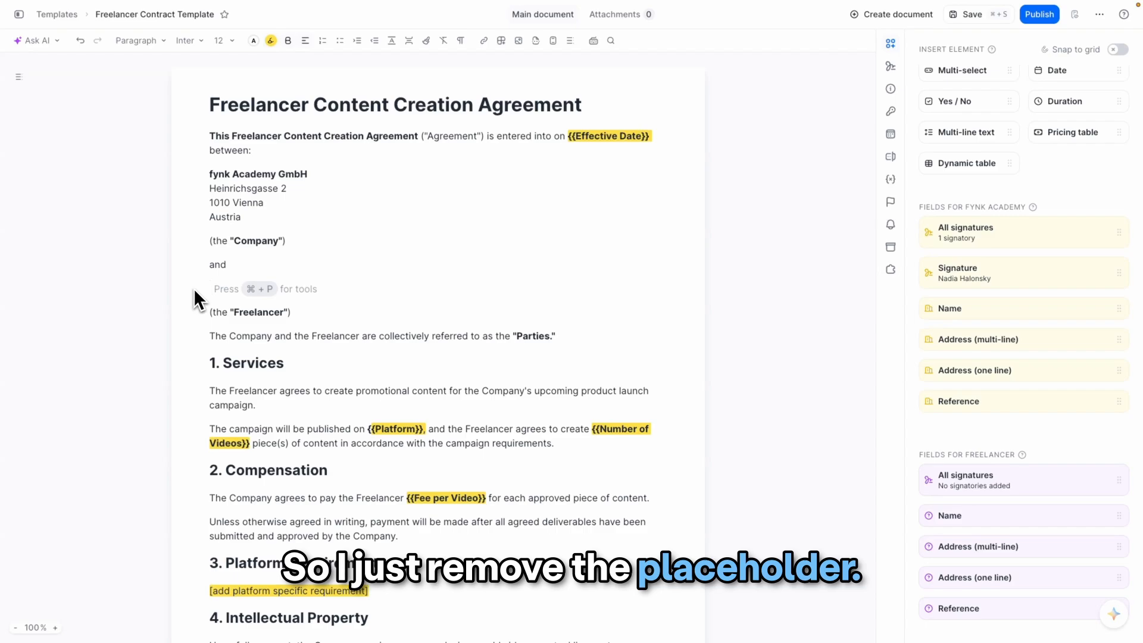
left_click_drag(946, 514, 423, 279)
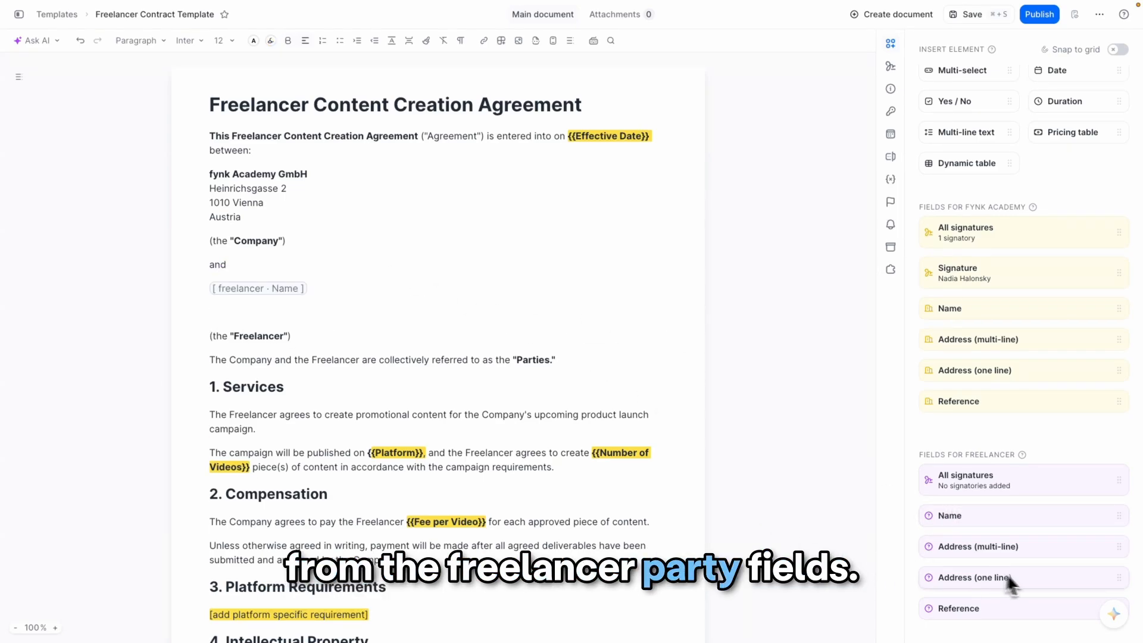
left_click_drag(1077, 586, 359, 308)
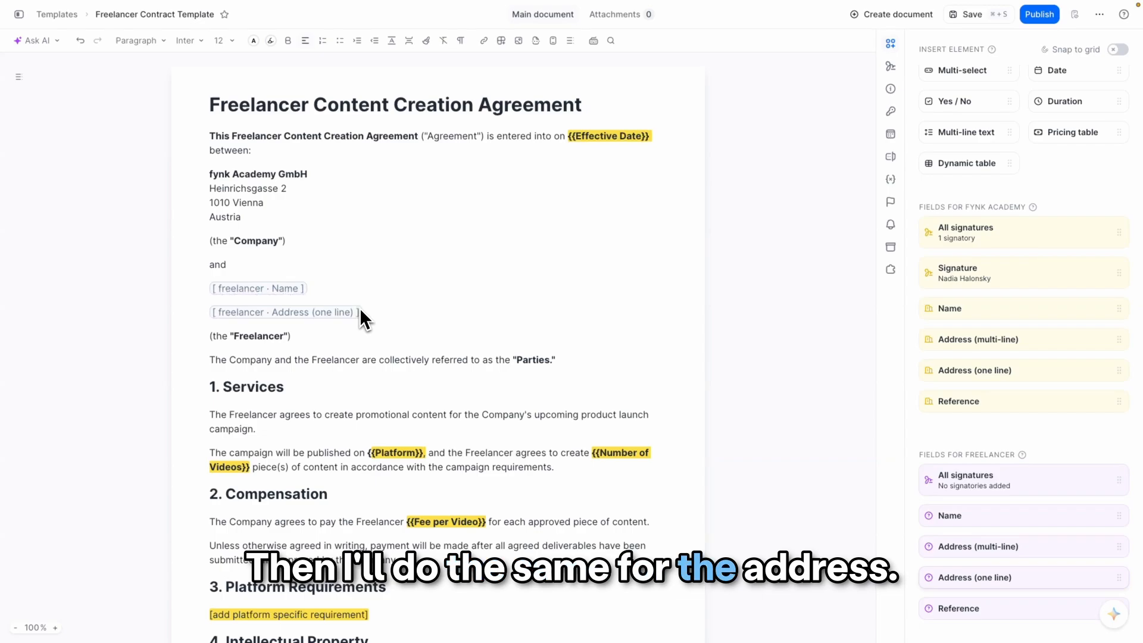
- Replace the {{Effective Date}} placeholder with a Date field named "effective date", autofilled at the start of the signing process
scroll(1023, 419, "up", 4)
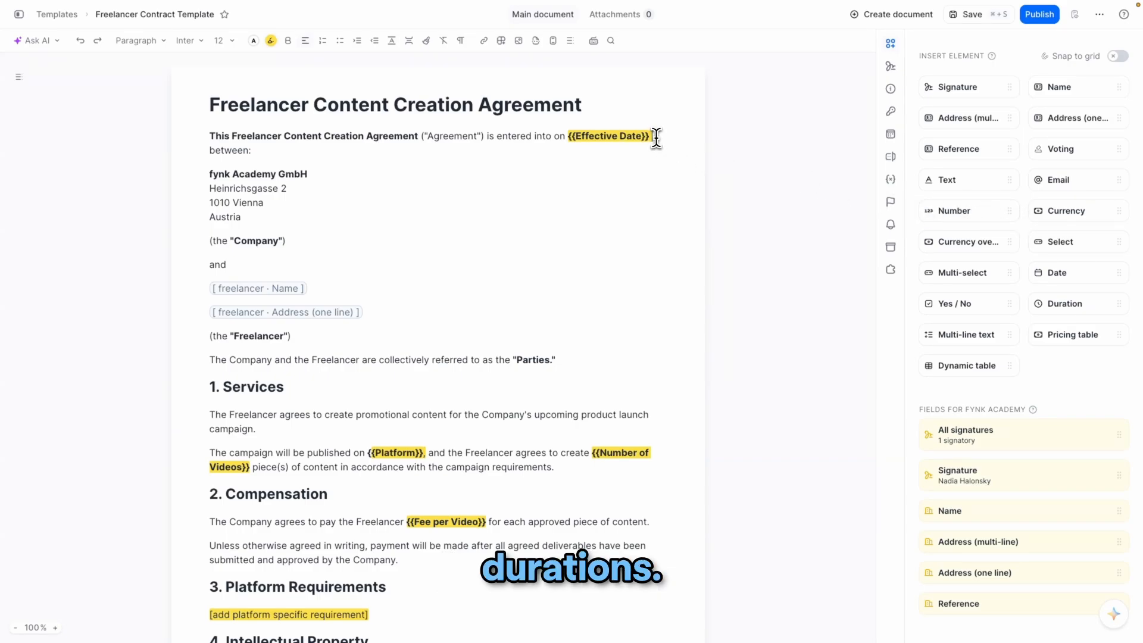
left_click_drag(656, 137, 576, 138)
key("BackSpace")
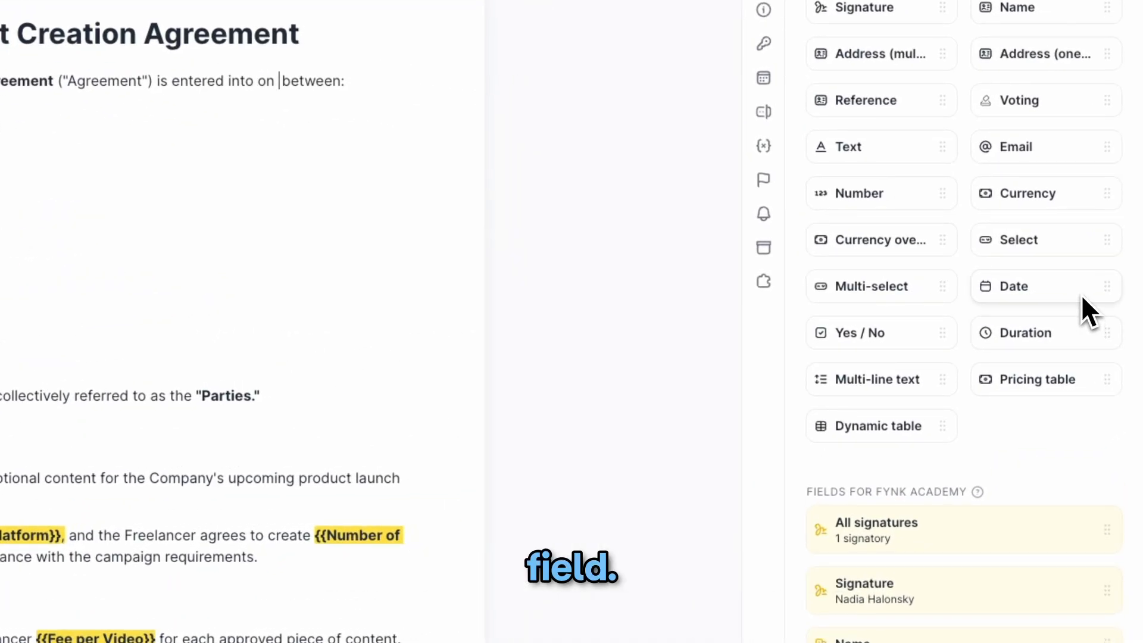
left_click_drag(1082, 294, 523, 194)
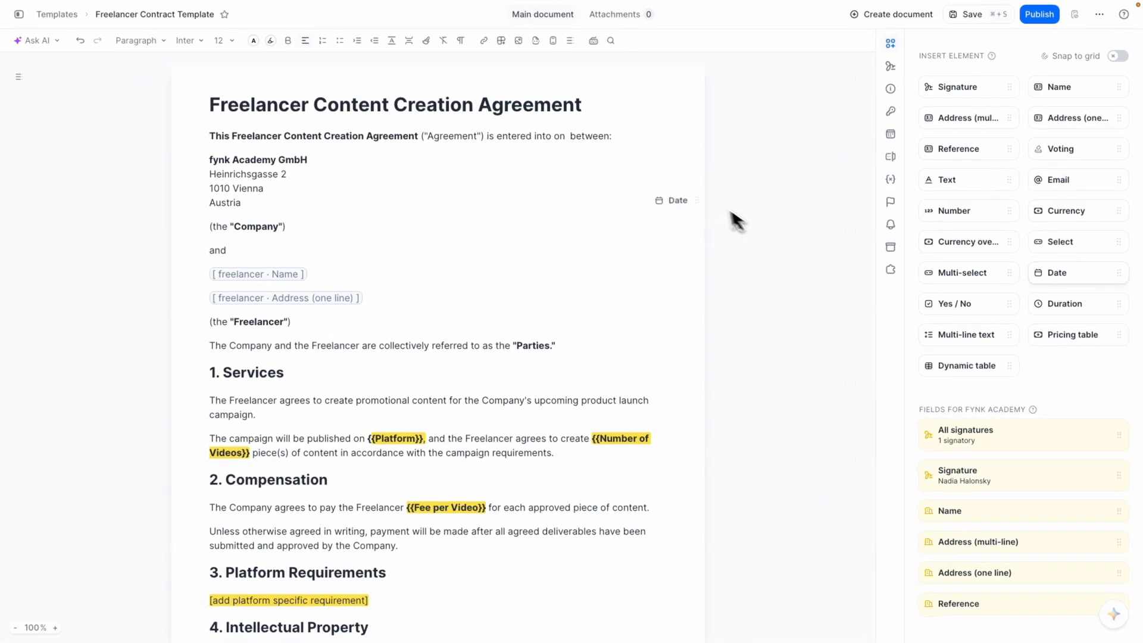
left_click_drag(572, 137, 569, 137)
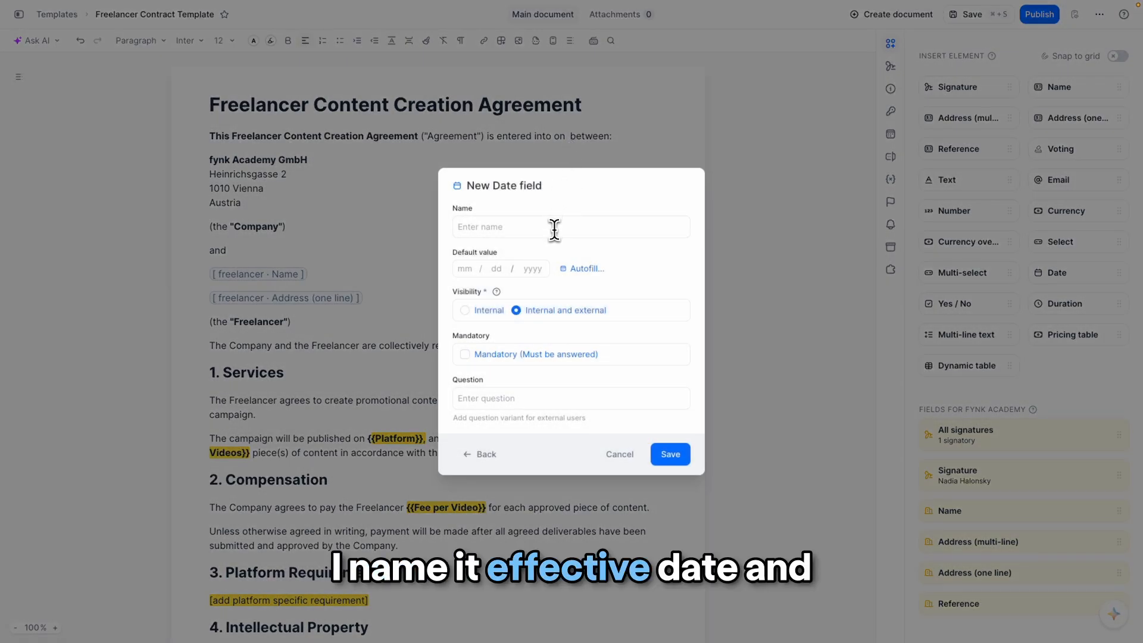
left_click(554, 229)
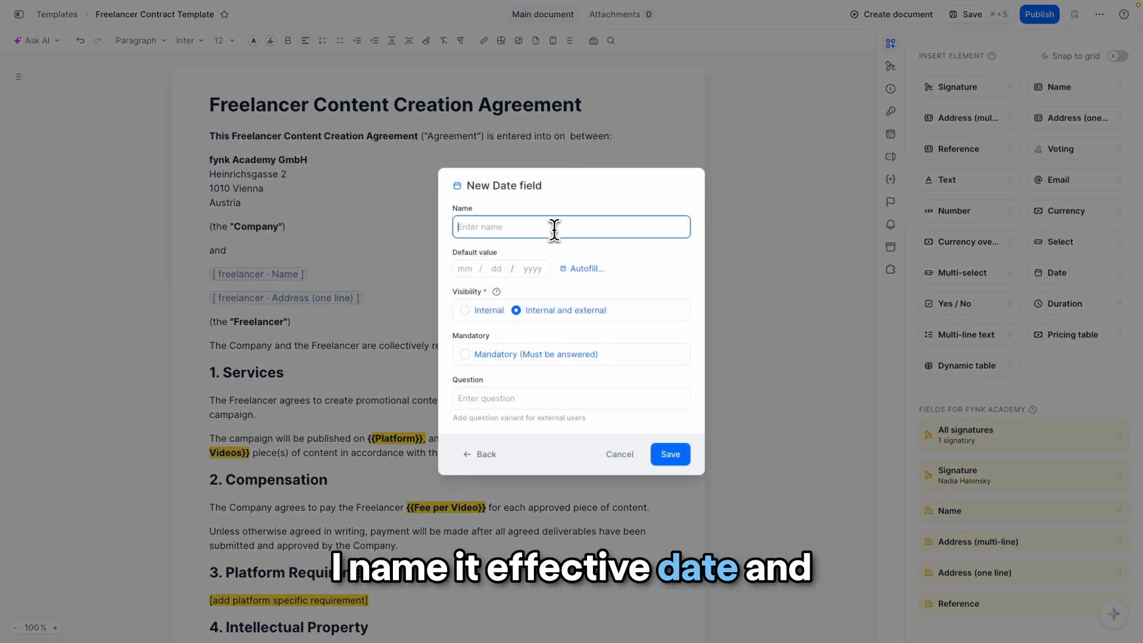
type("effective date")
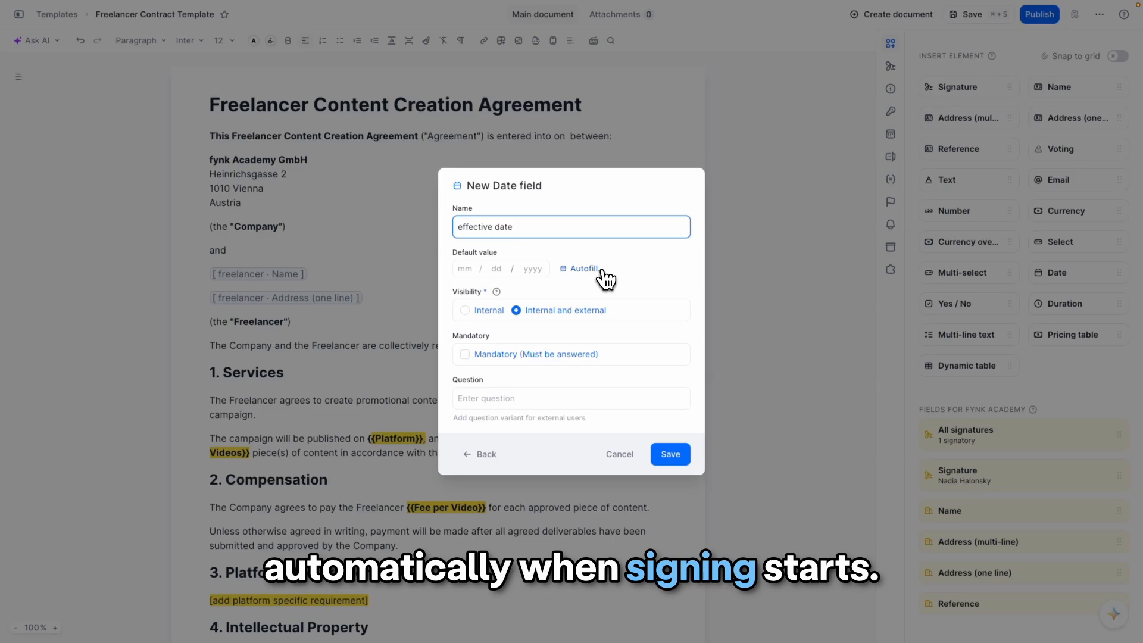
left_click(566, 269)
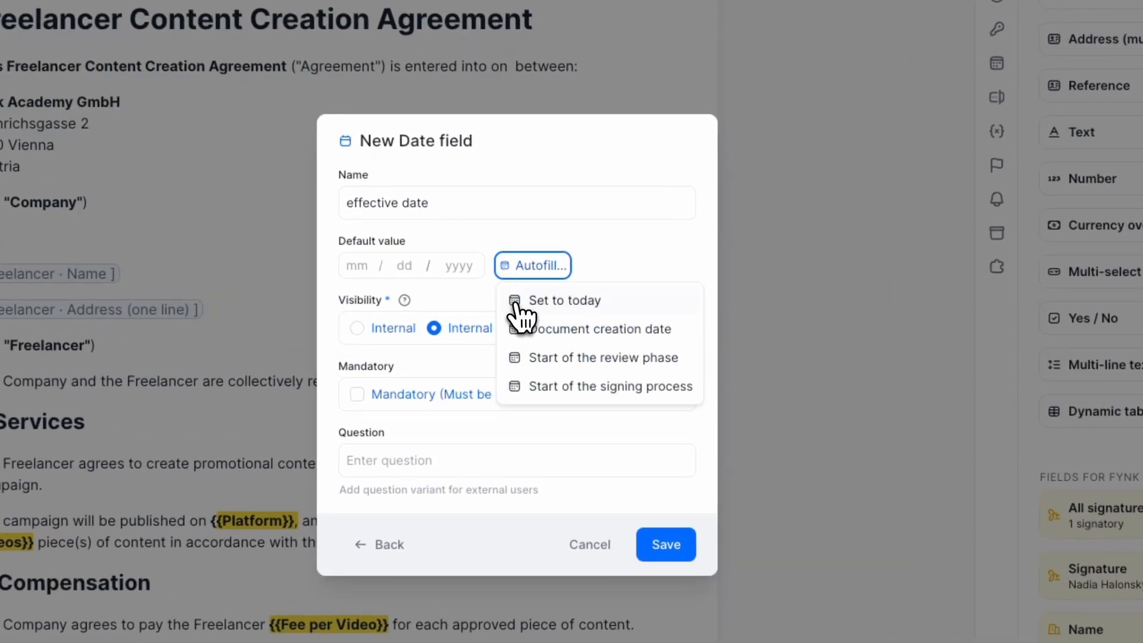
left_click(517, 387)
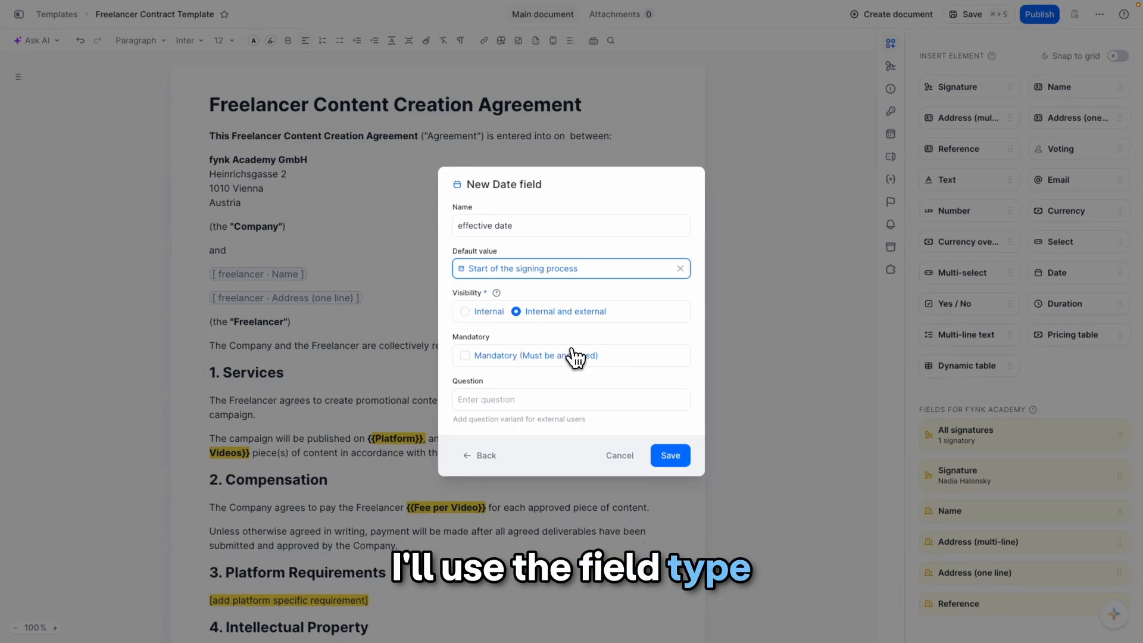
left_click(666, 466)
- Replace the {{Number of Videos}} placeholder with a Number field named "Number of videos"
left_click(232, 468)
key("BackSpace")
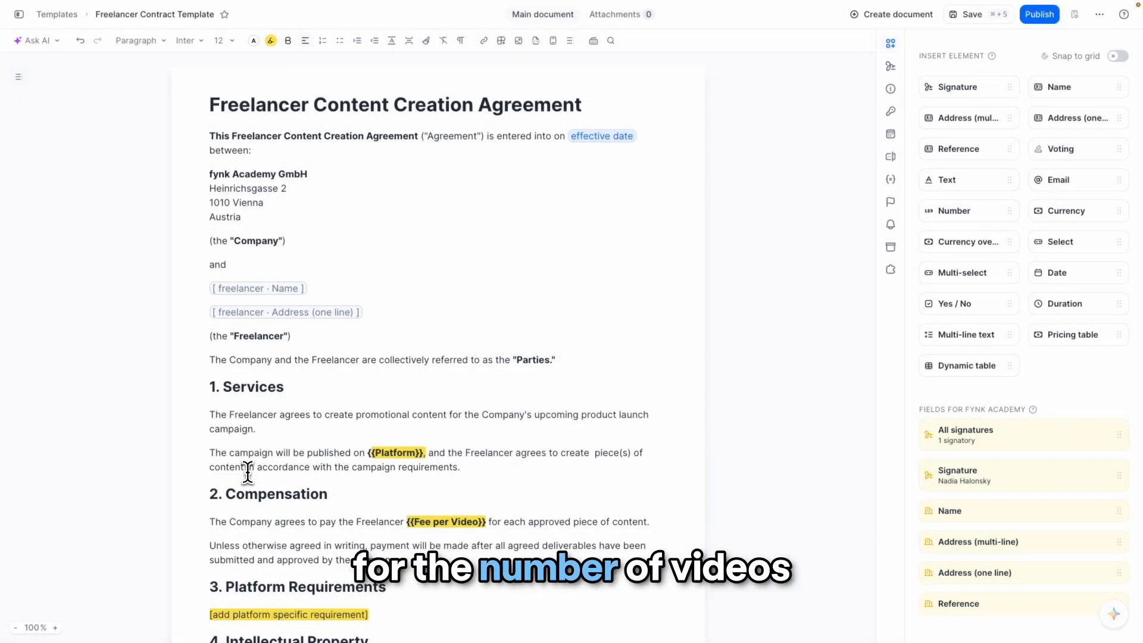
left_click_drag(986, 225, 592, 457)
left_click(568, 213)
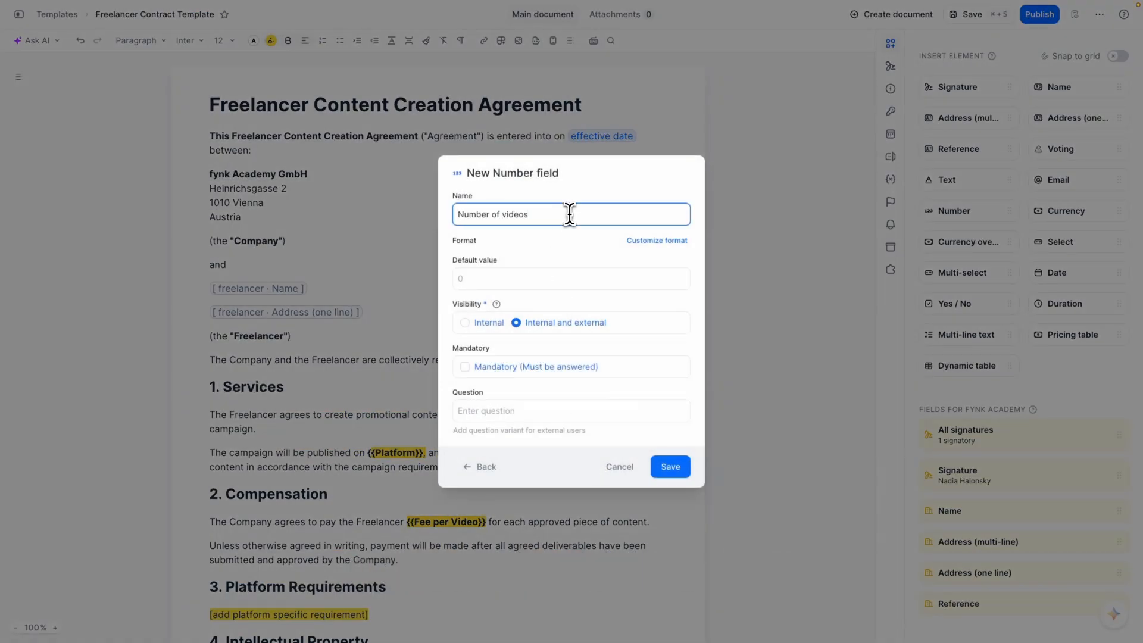
type("Number of videos")
left_click(671, 476)
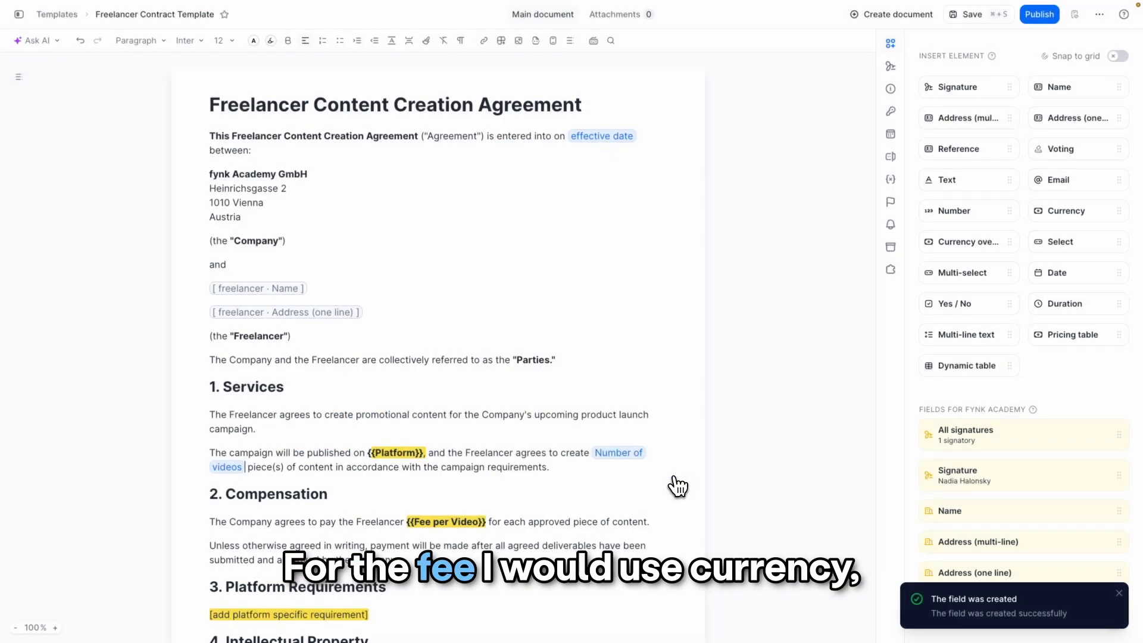
- Replace the {{Fee per Video}} placeholder with a Currency field named "video free"
left_click_drag(486, 524, 406, 525)
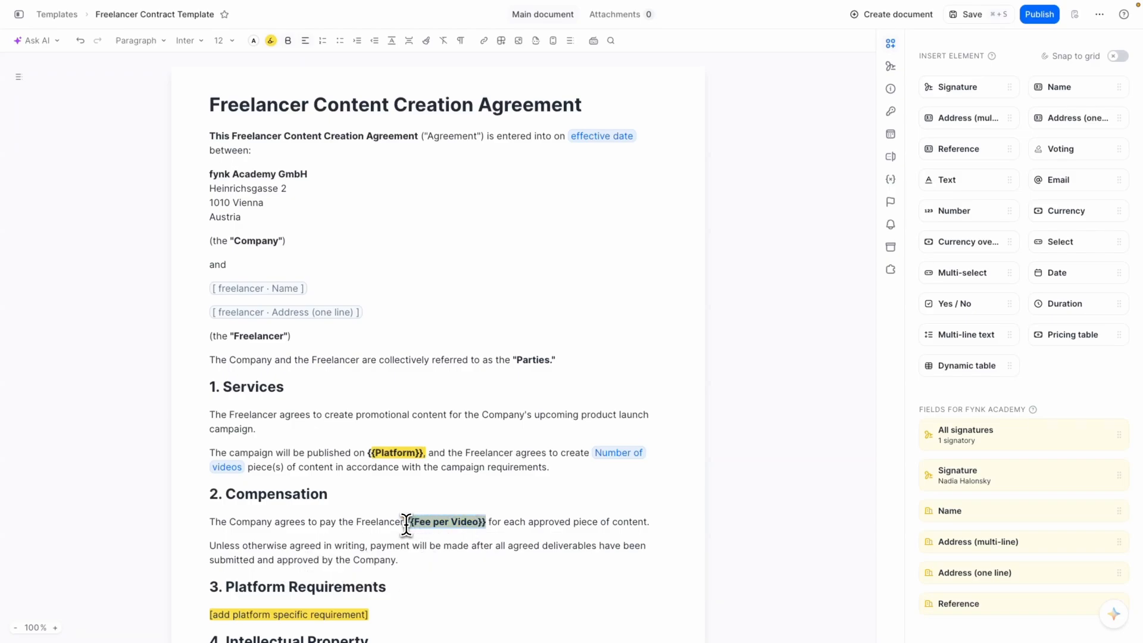
left_click_drag(1066, 212, 406, 520)
left_click(558, 205)
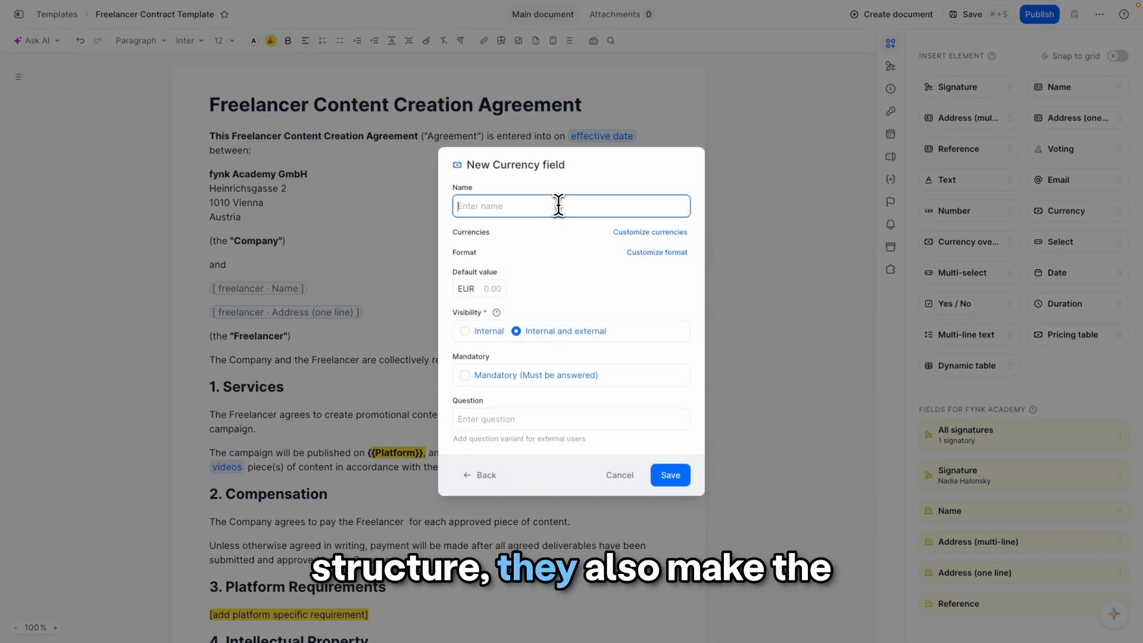
type("video free")
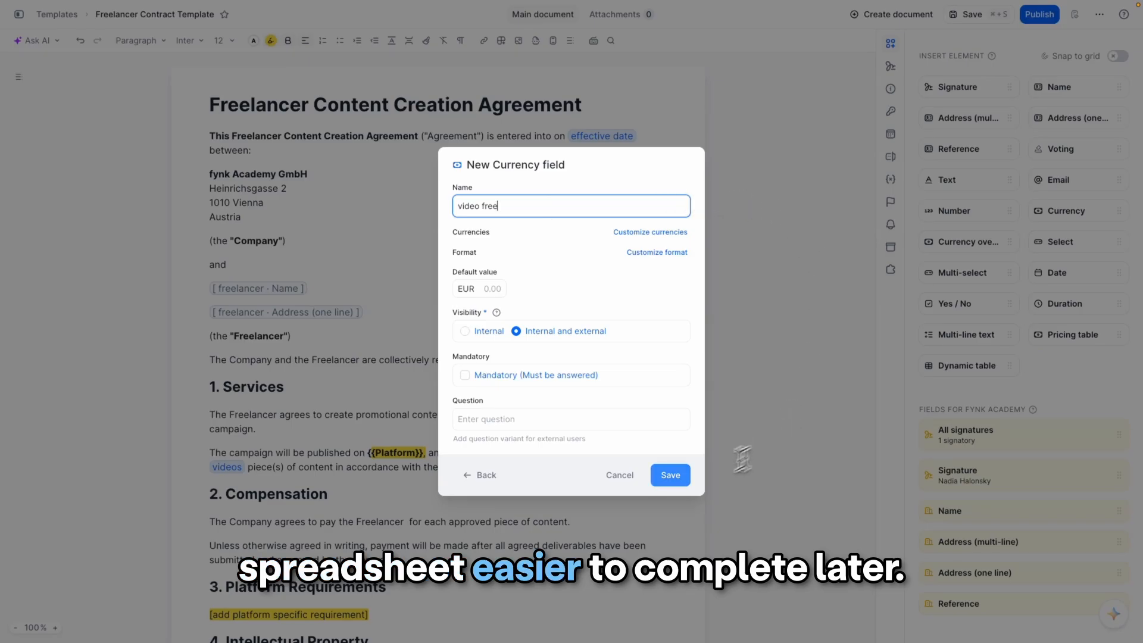
left_click(671, 476)
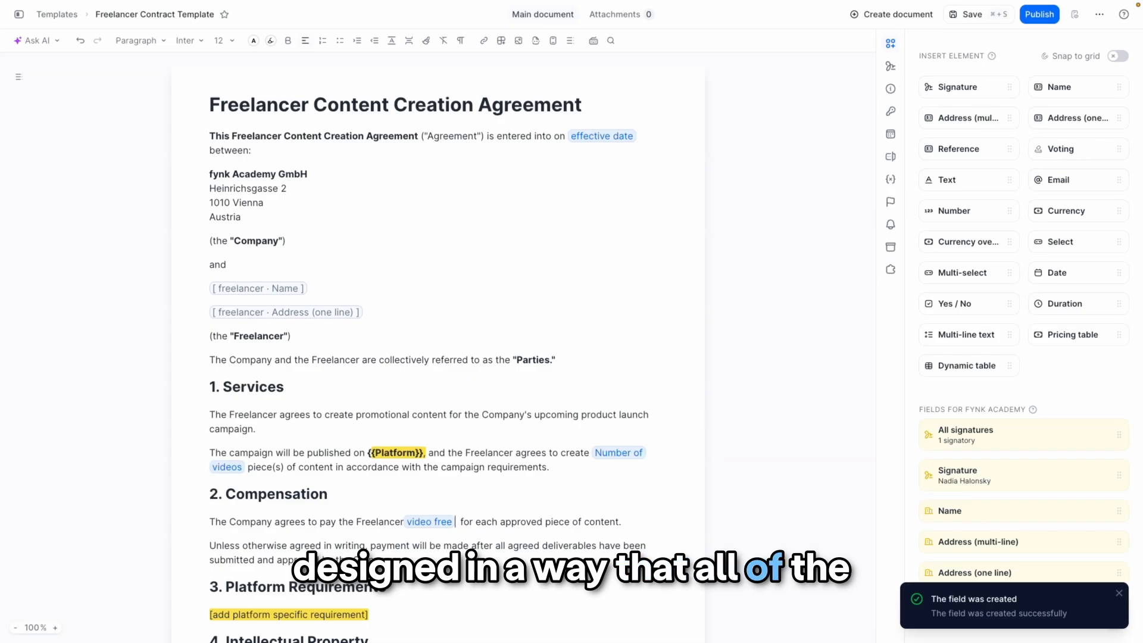
- Replace the {{Platform}} placeholder with a Select field "Social media platform" offering Instagram, Tiktok and Linkedin
scroll(429, 346, "down", 3)
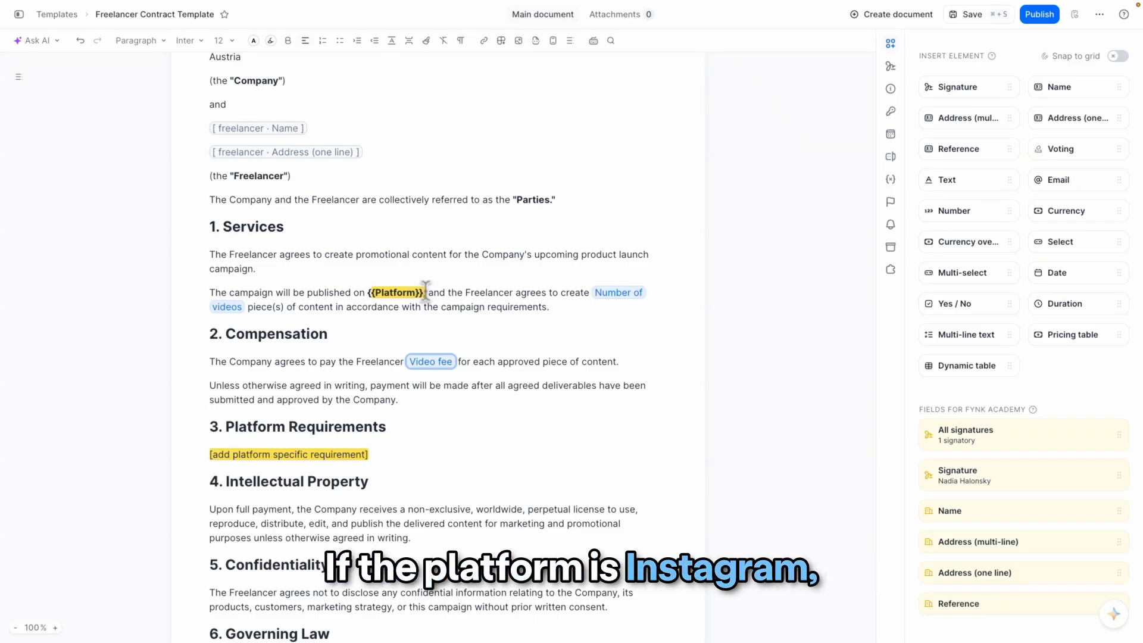
left_click_drag(425, 292, 369, 292)
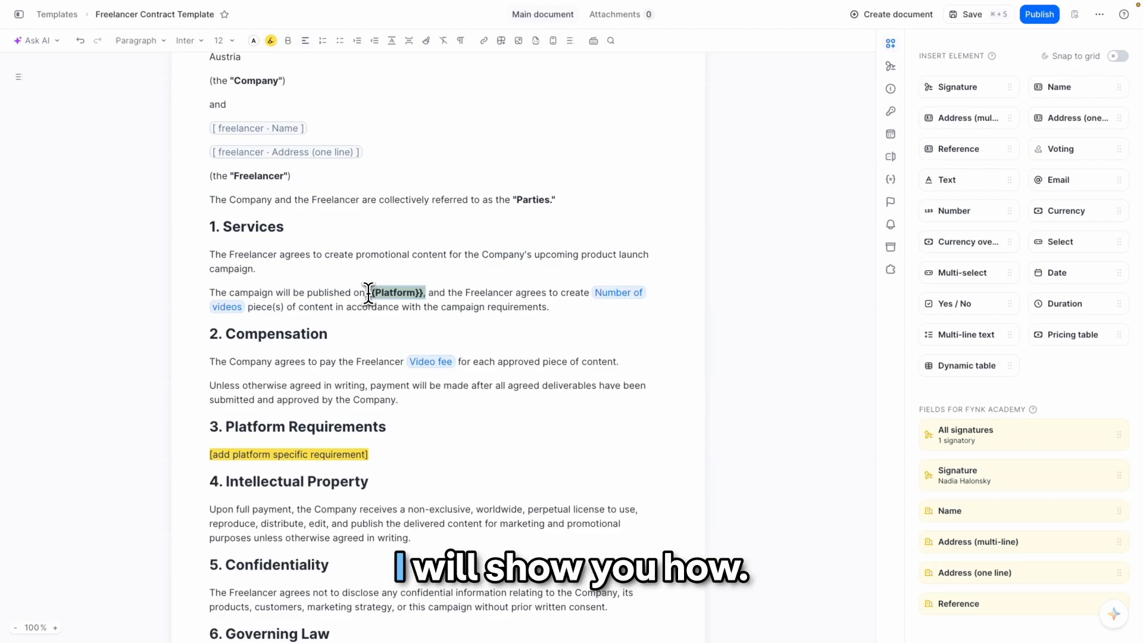
key("BackSpace")
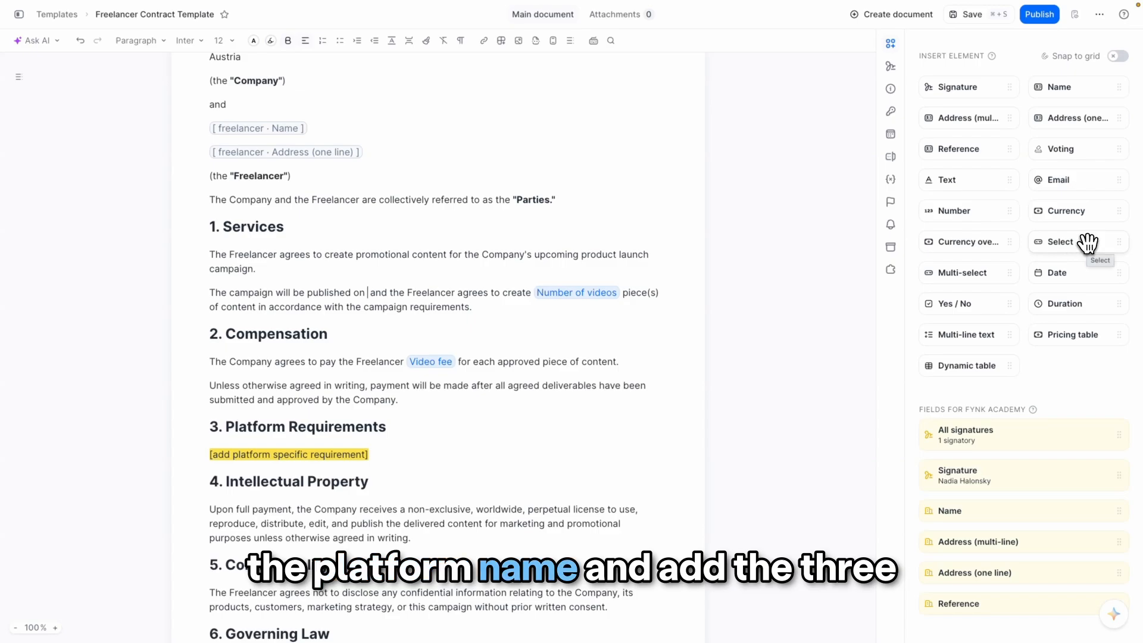
left_click_drag(848, 286, 369, 294)
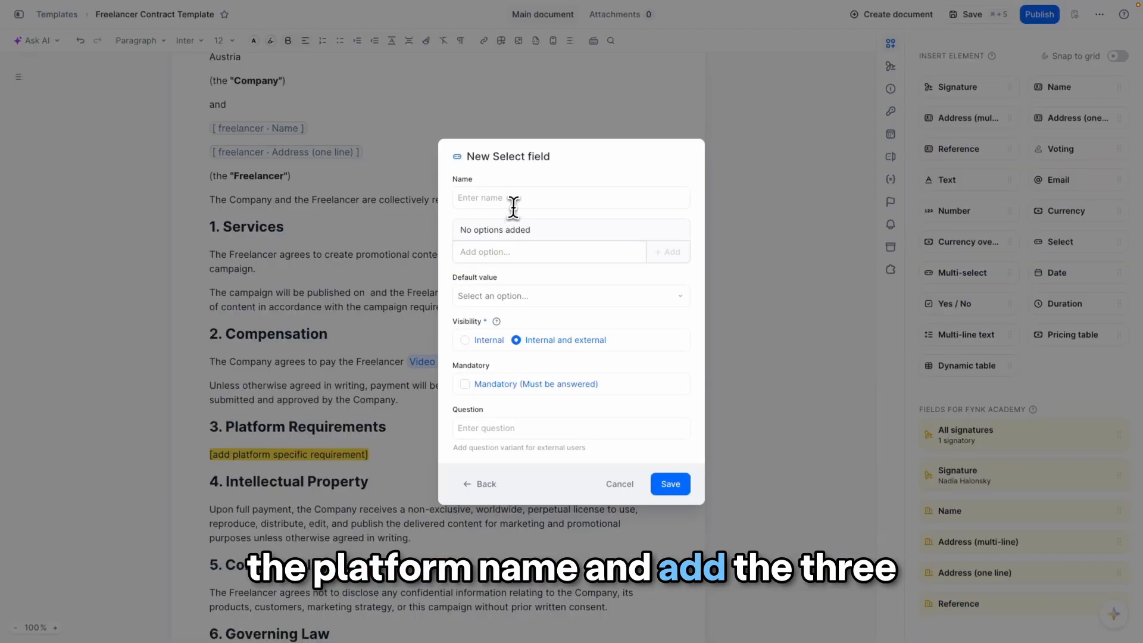
type("Social media platform")
left_click(600, 249)
type("Instagram")
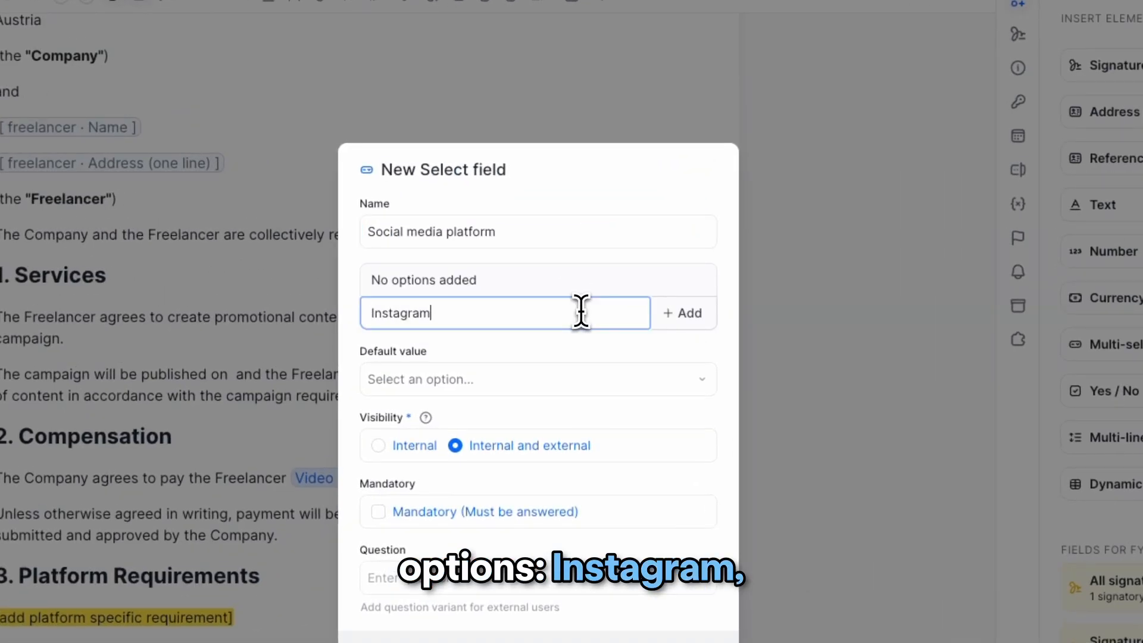
type("Tiktok")
key("Return")
type("Linkedin")
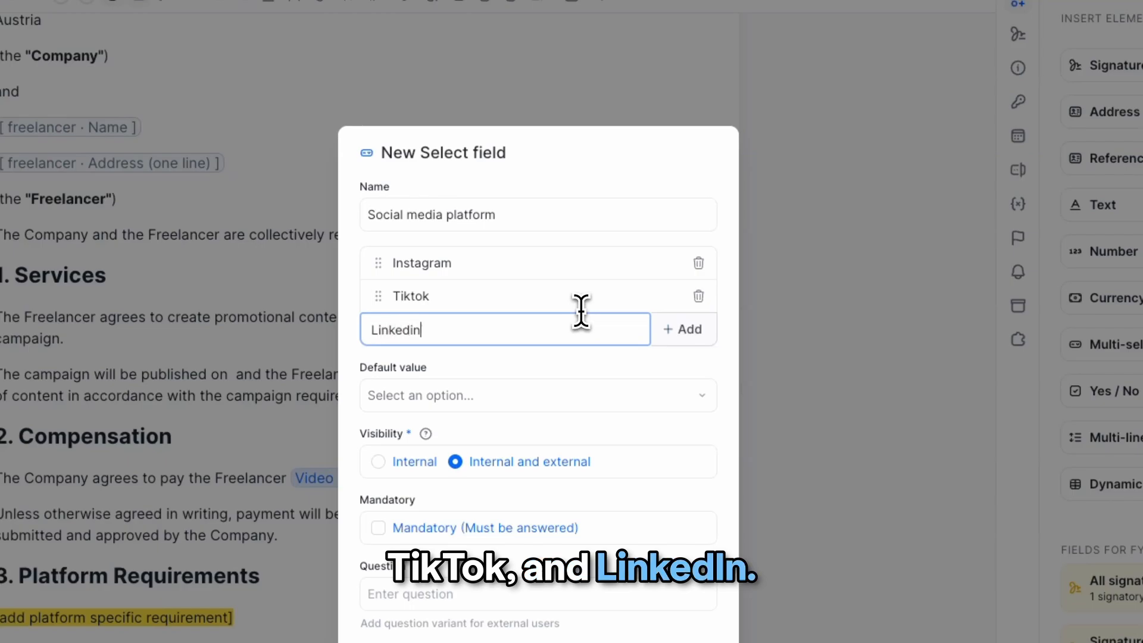
key("Return")
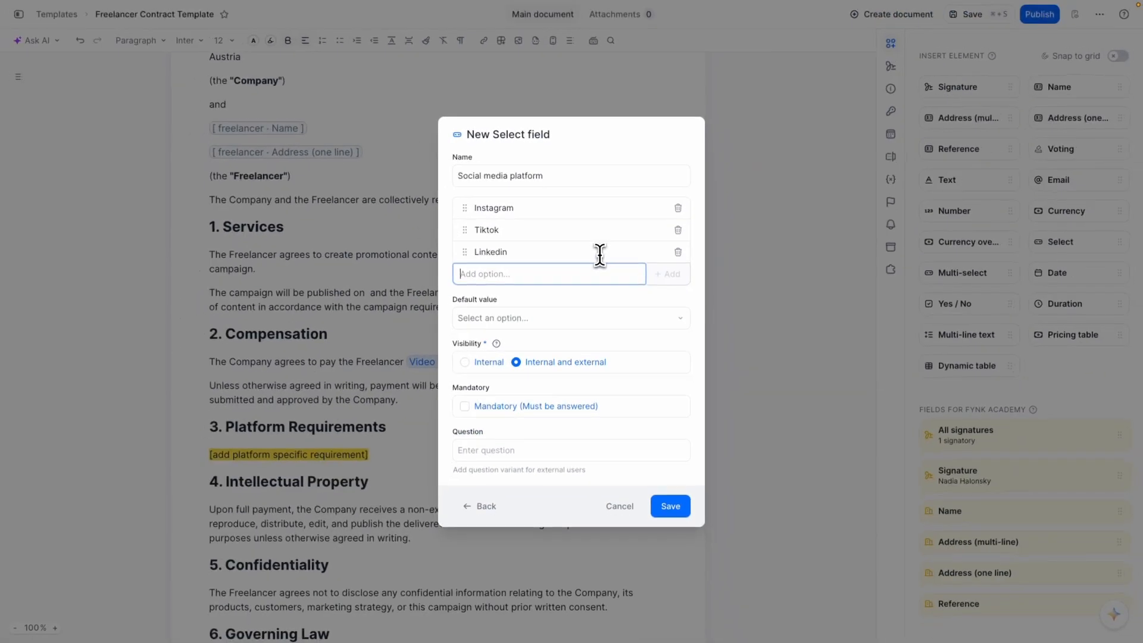
left_click(672, 507)
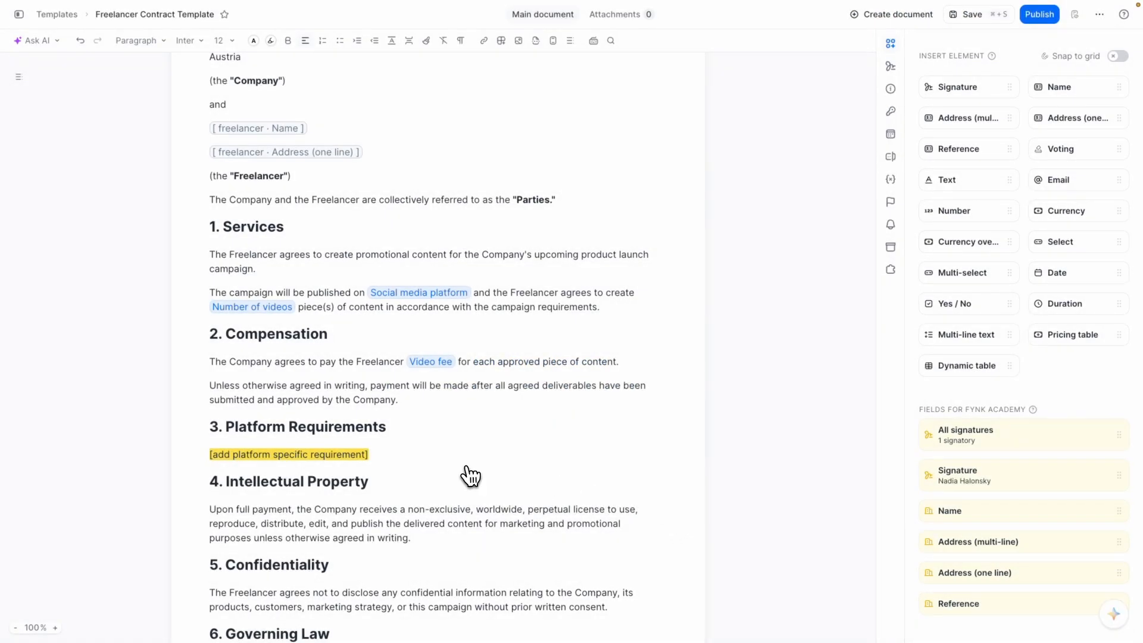
- Replace the [add platform specific requirement] placeholder with the pasted Instagram, TikTok and LinkedIn clauses
scroll(468, 475, "down", 4)
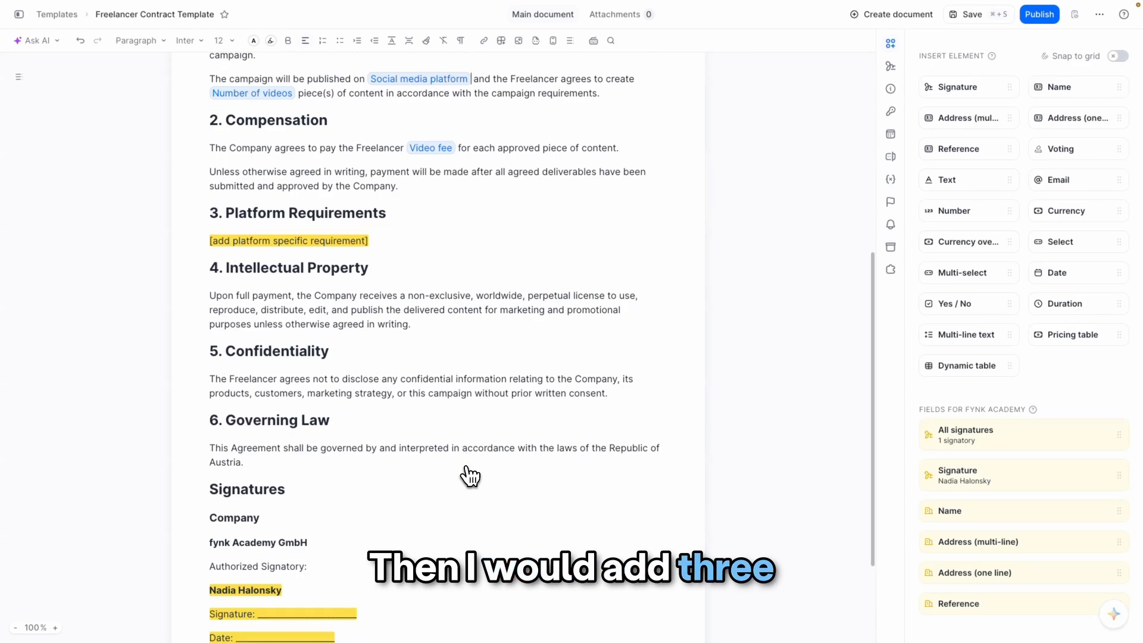
scroll(467, 474, "up", 1)
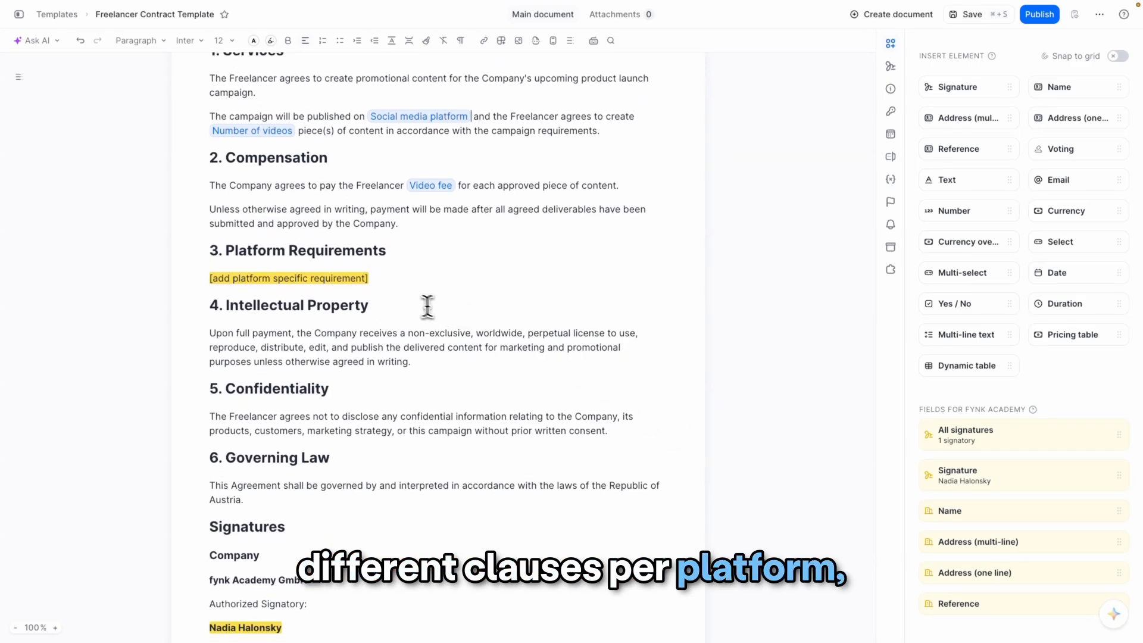
left_click_drag(380, 278, 208, 278)
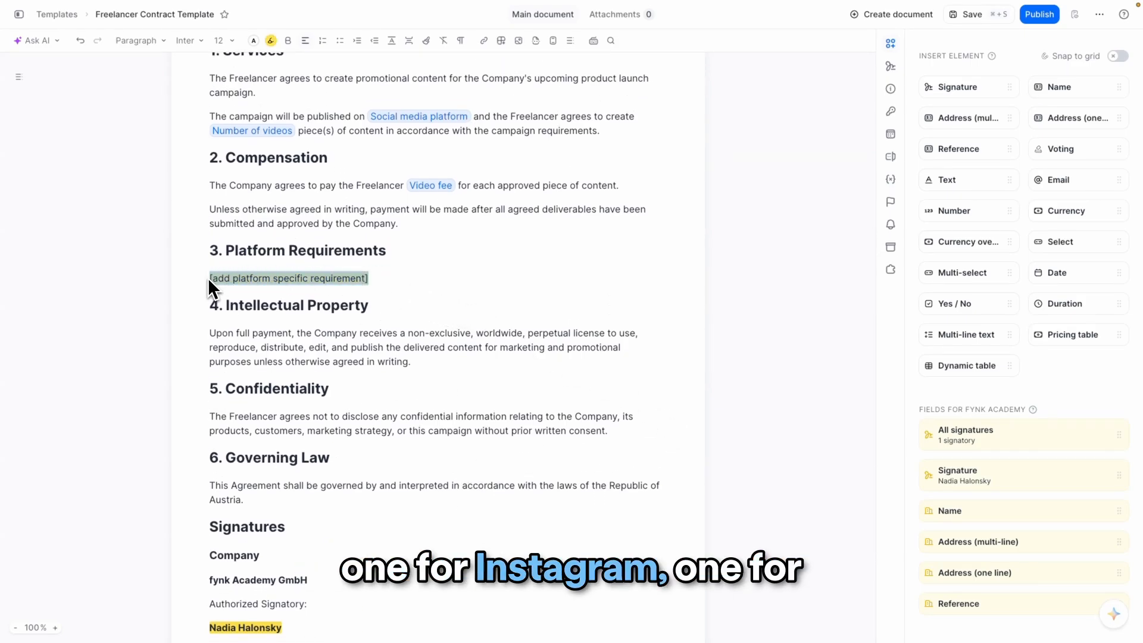
key("BackSpace")
type("Instagram The Freelancer agrees to publish the agreed content as Instagram Reel(s) on their public profile. The content must remain publicly available for at least 30 days after publication and include all campaign hashtags and account mentions provided by the Company. TikTok The Freelancer agrees to publish the agreed content on TikTok using the campaign instructions provided by the Company. The content must remain publicly available for at least 30 days after publication. LinkedIn The Freelancer agrees to publish the agreed content as a LinkedIn post or video. Where applicable, the Freelancer will mention or tag the Company and follow any additional campaign guidelines provided.")
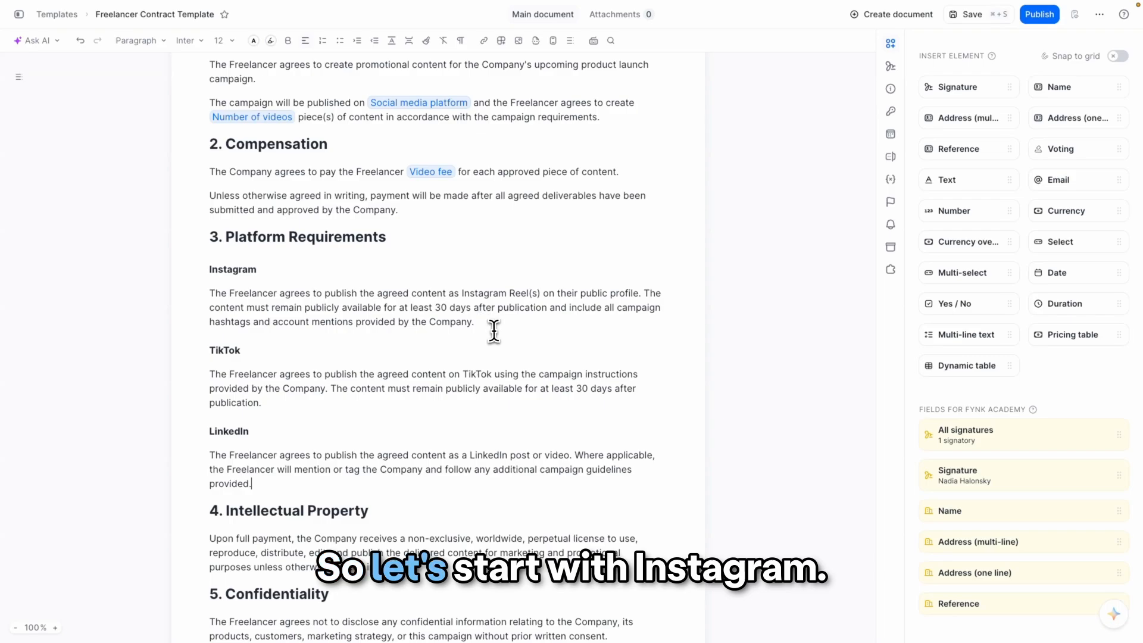
- Make the Instagram clause conditional with a new condition "Instagram clause": Social media platform = Instagram
left_click_drag(484, 324, 212, 273)
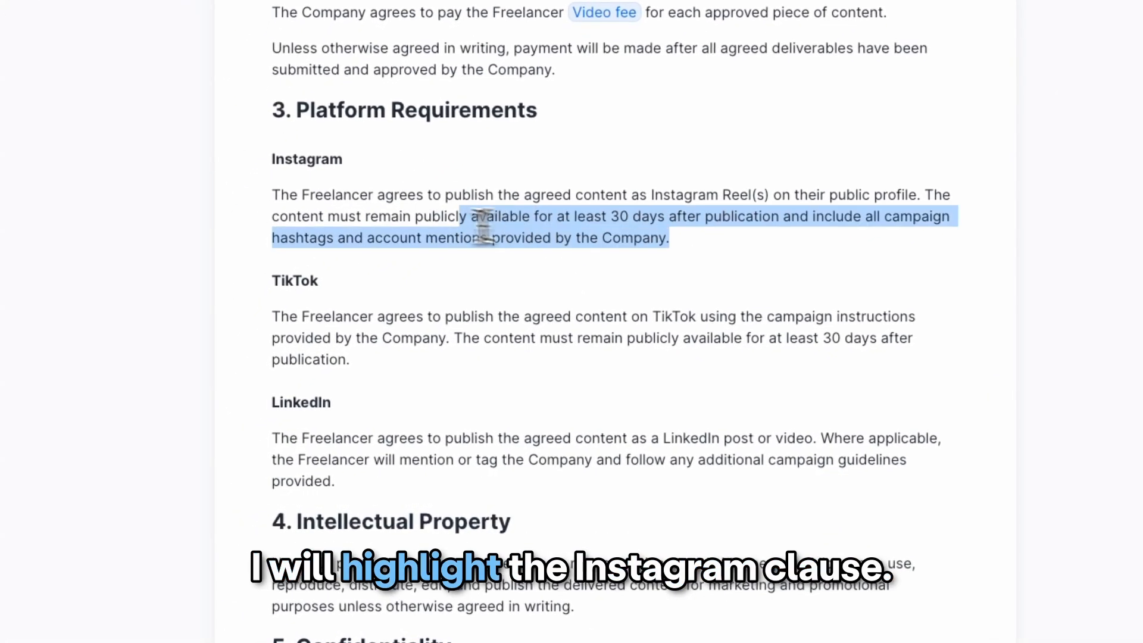
left_click_drag(275, 162, 271, 162)
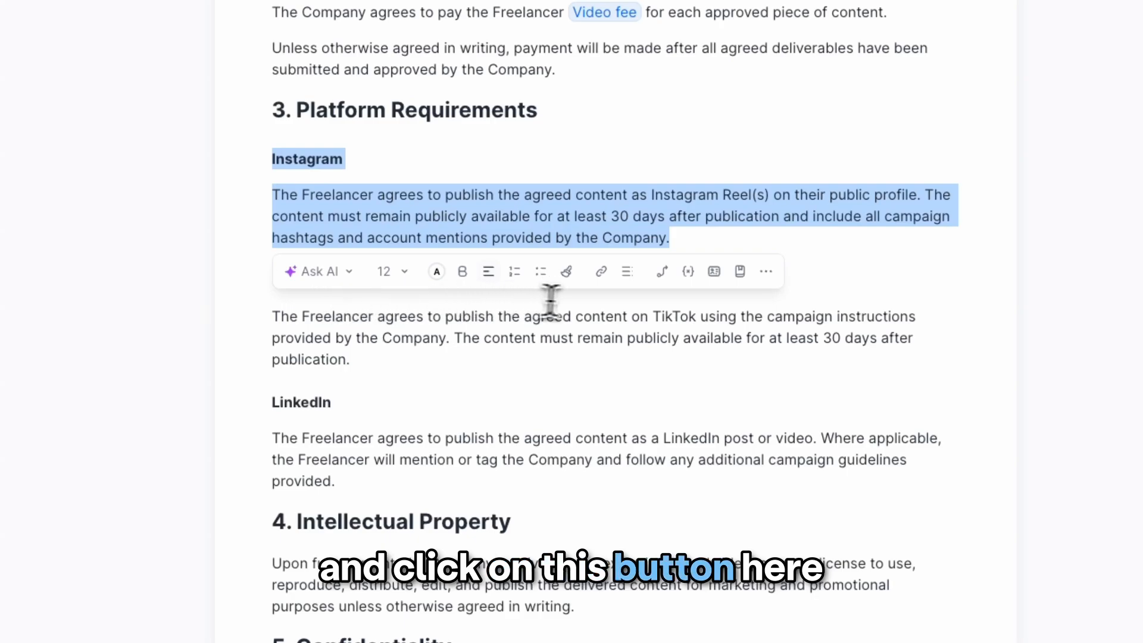
left_click(663, 273)
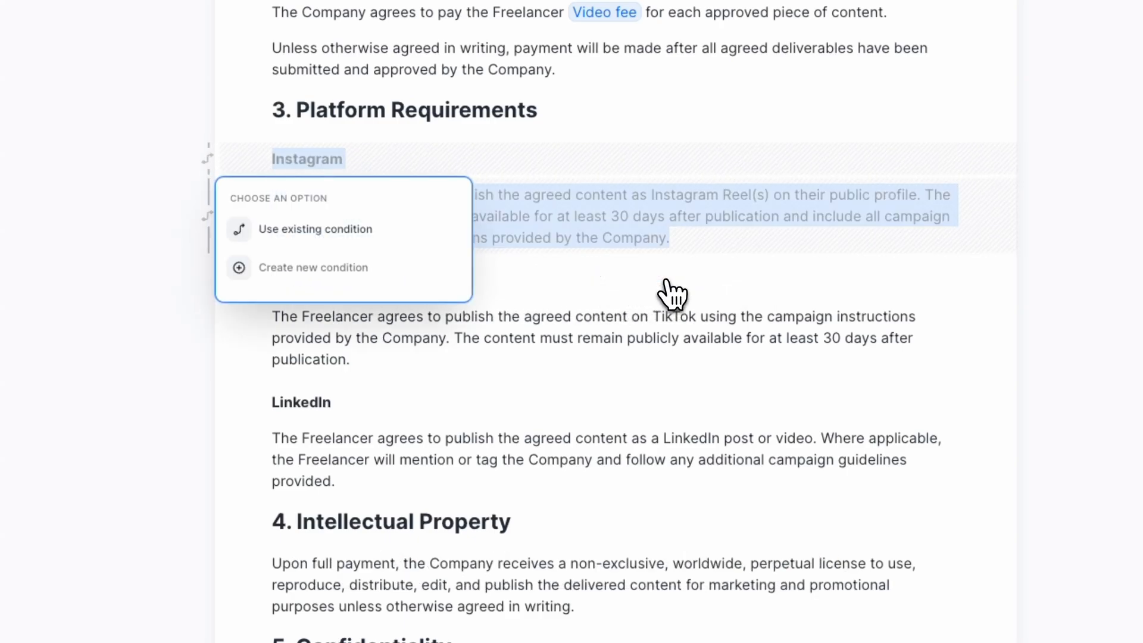
left_click(418, 273)
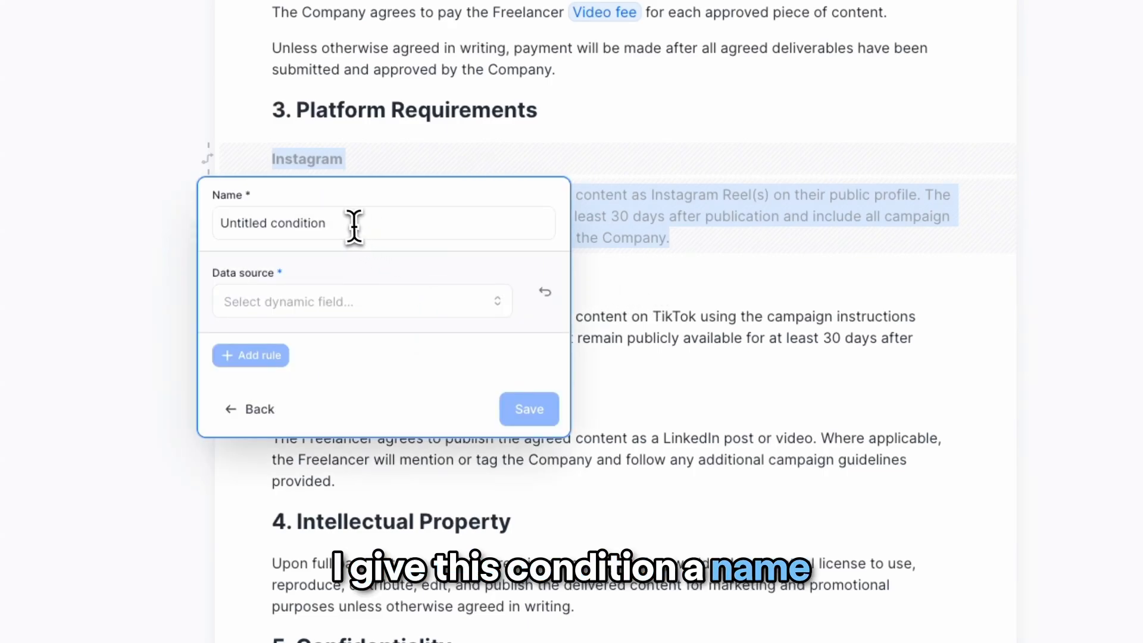
left_click_drag(347, 224, 216, 225)
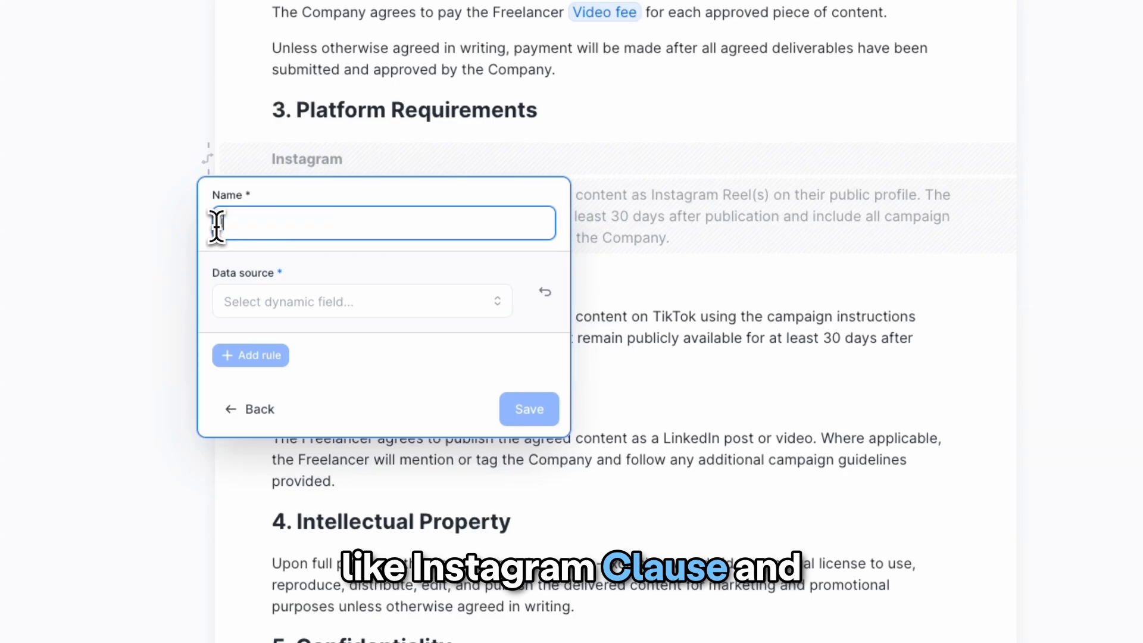
type("Instagram")
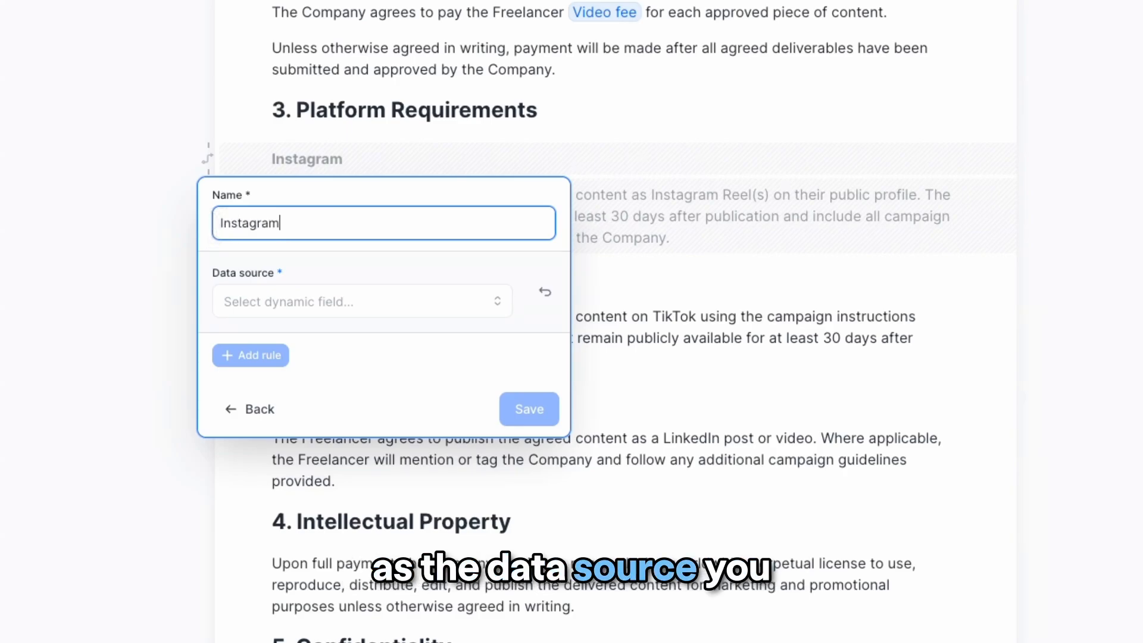
type(" clause")
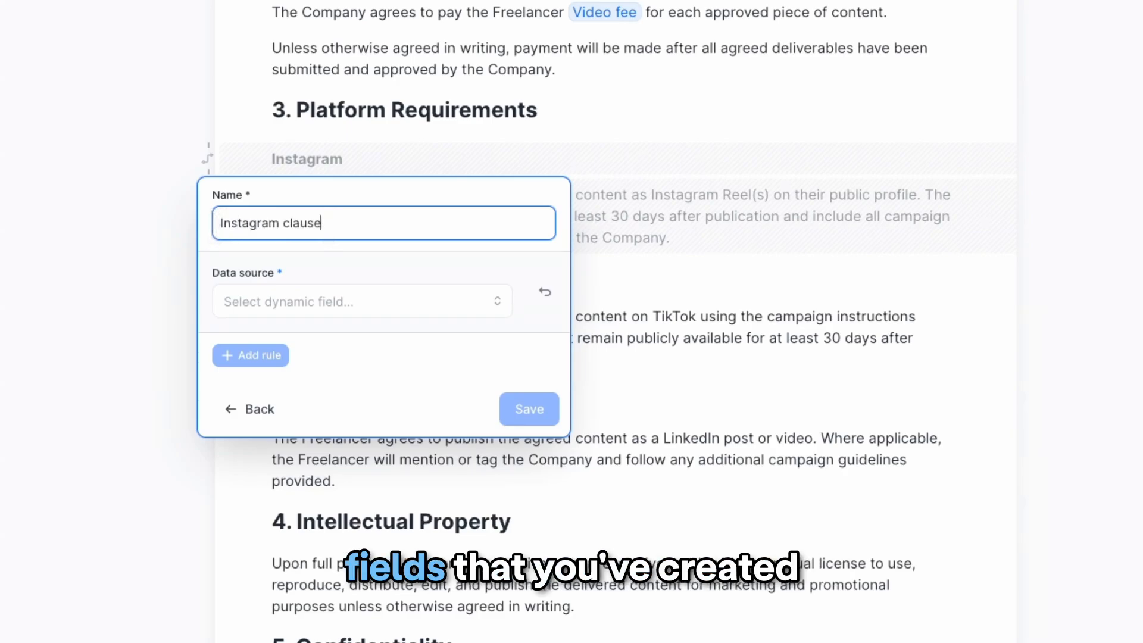
left_click(503, 304)
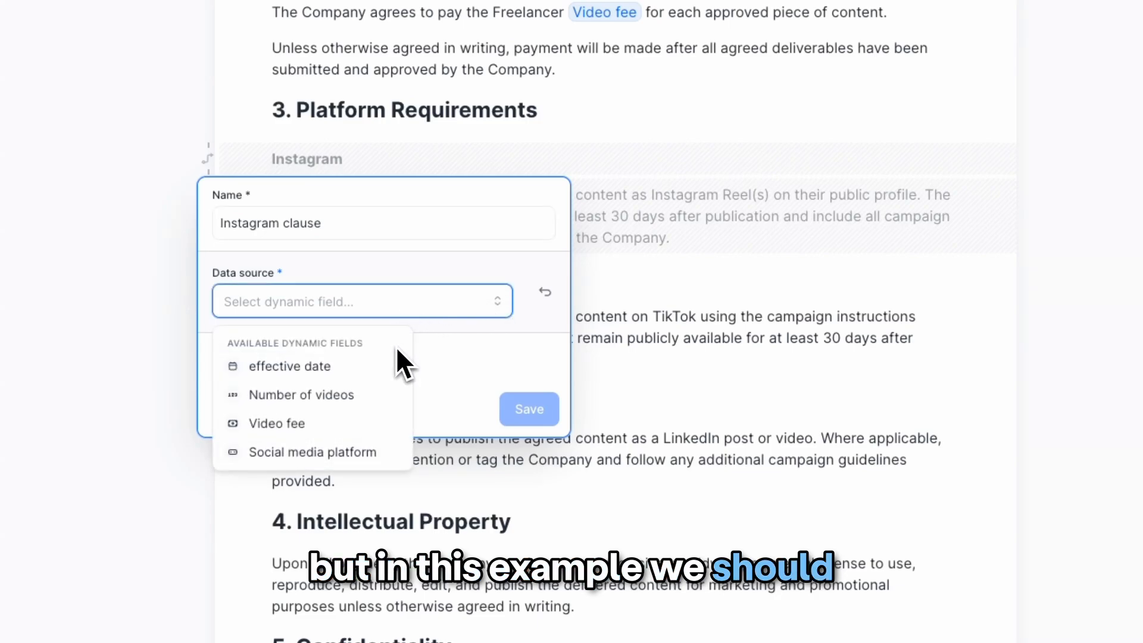
left_click(396, 458)
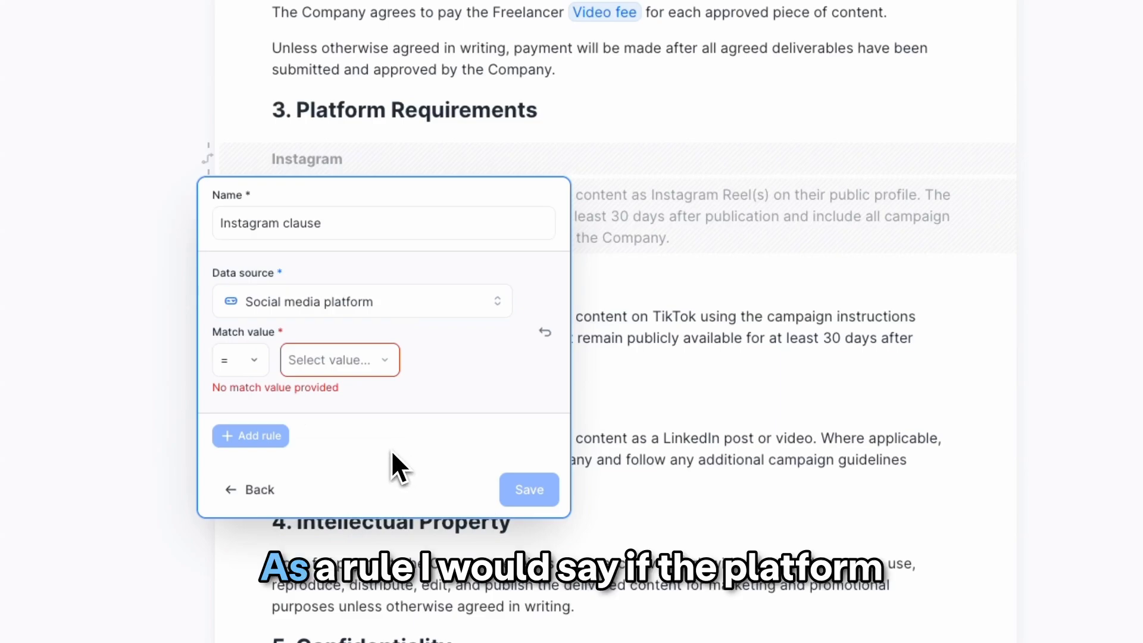
left_click(389, 365)
left_click(373, 404)
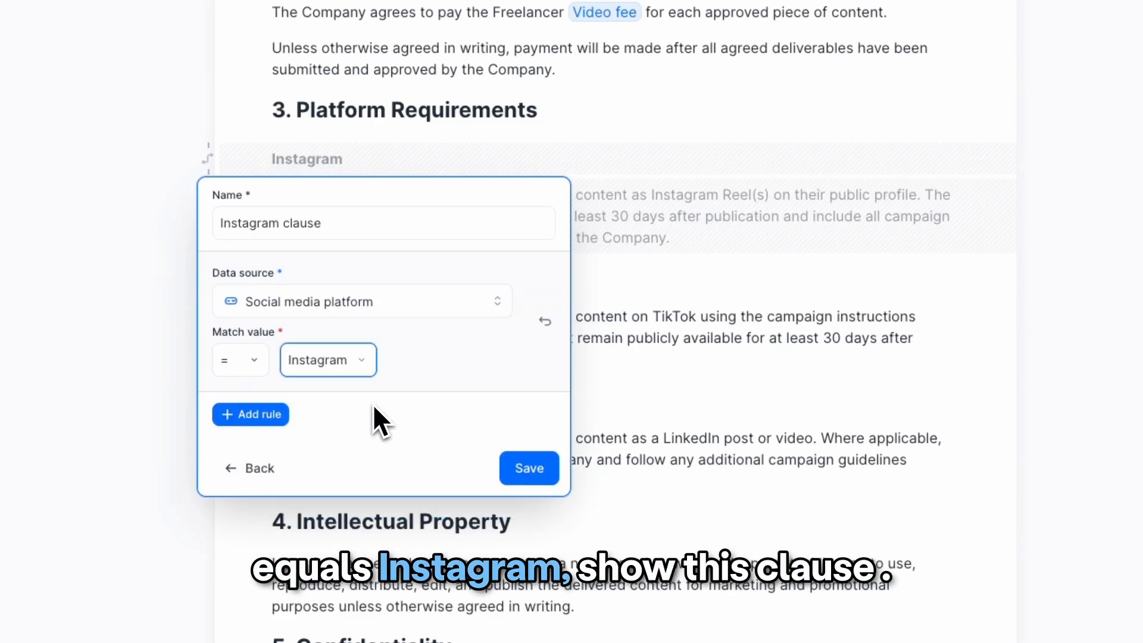
left_click(529, 468)
- Make the TikTok clause conditional with a new condition "Tiktok clause": Social media platform = Tiktok
left_click_drag(258, 395, 210, 344)
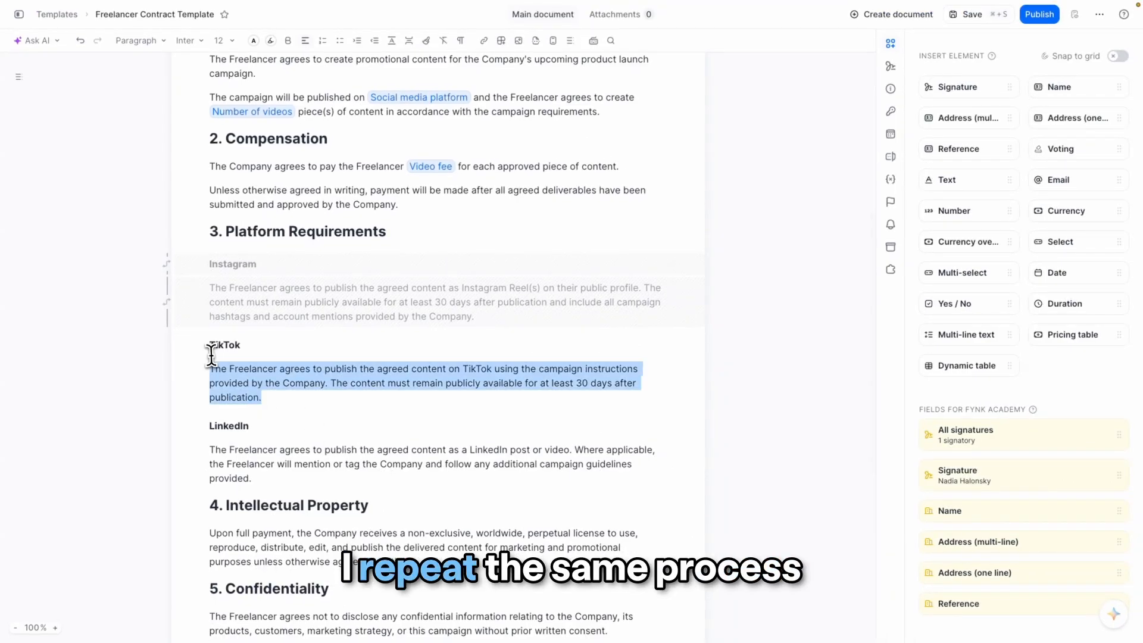
left_click(266, 420)
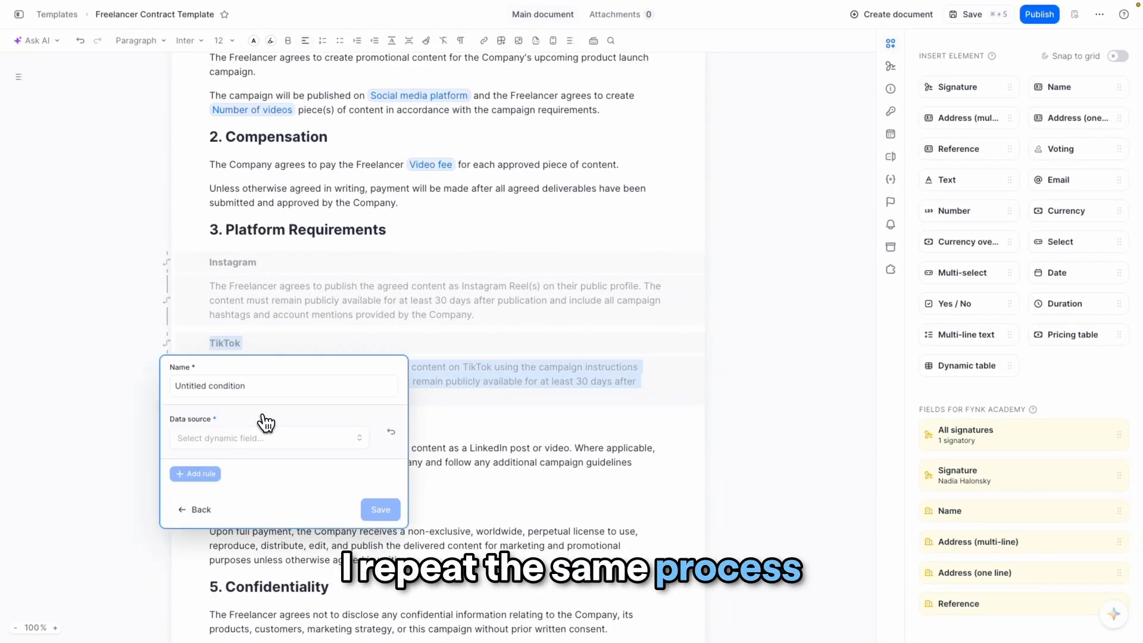
left_click(171, 385)
type("Tiktok claus")
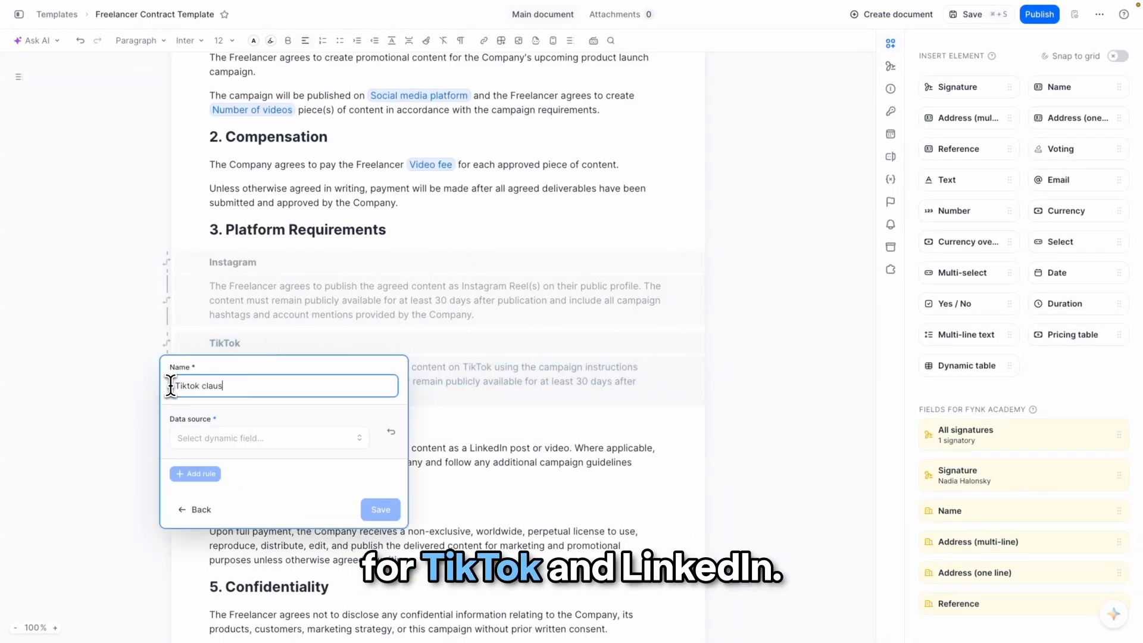
type("e")
left_click(360, 440)
left_click(291, 541)
left_click(286, 477)
left_click(280, 524)
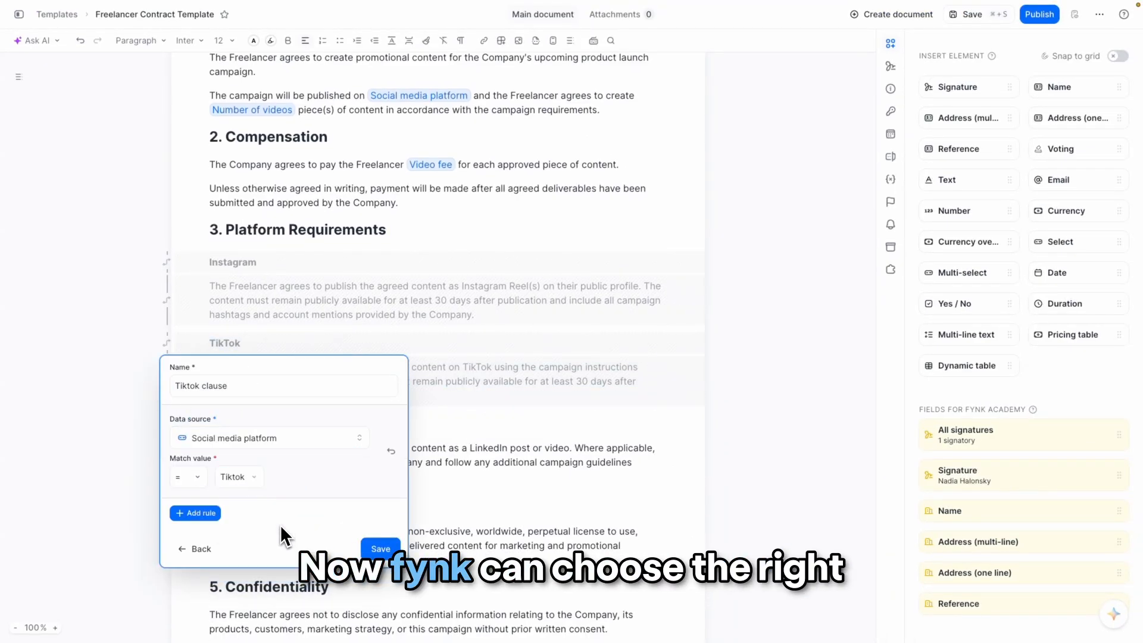
left_click(381, 548)
- Make the LinkedIn clause conditional with a new condition "Linkedin clause": Social media platform = Linkedin
left_click_drag(260, 500, 210, 423)
left_click(266, 520)
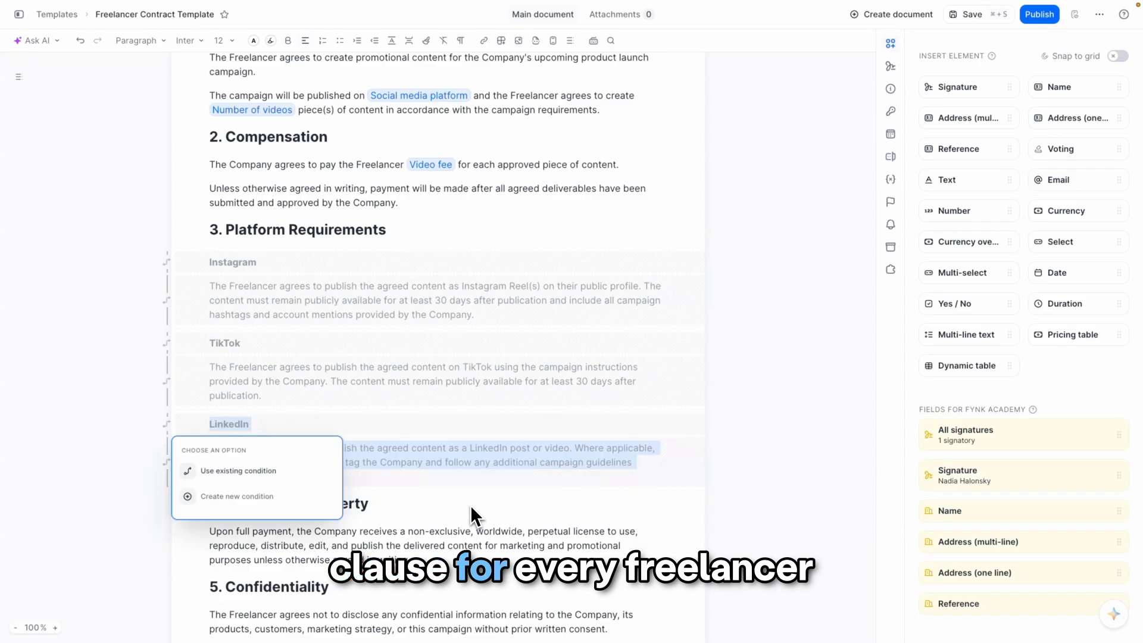
left_click(237, 496)
type("Linkedin clause")
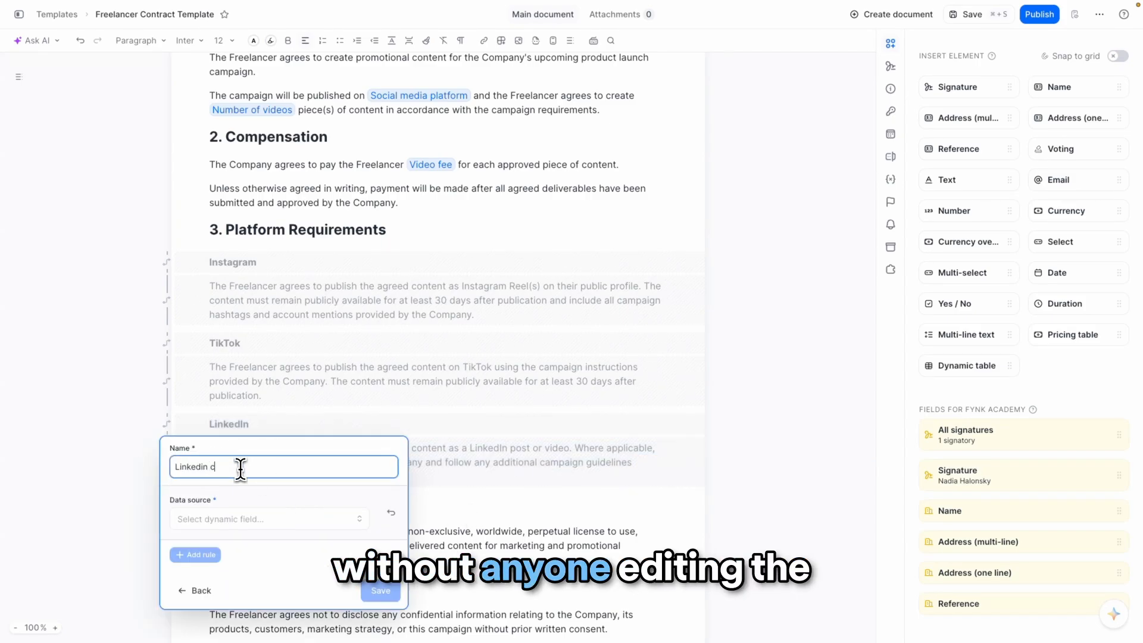
left_click(357, 519)
left_click(287, 620)
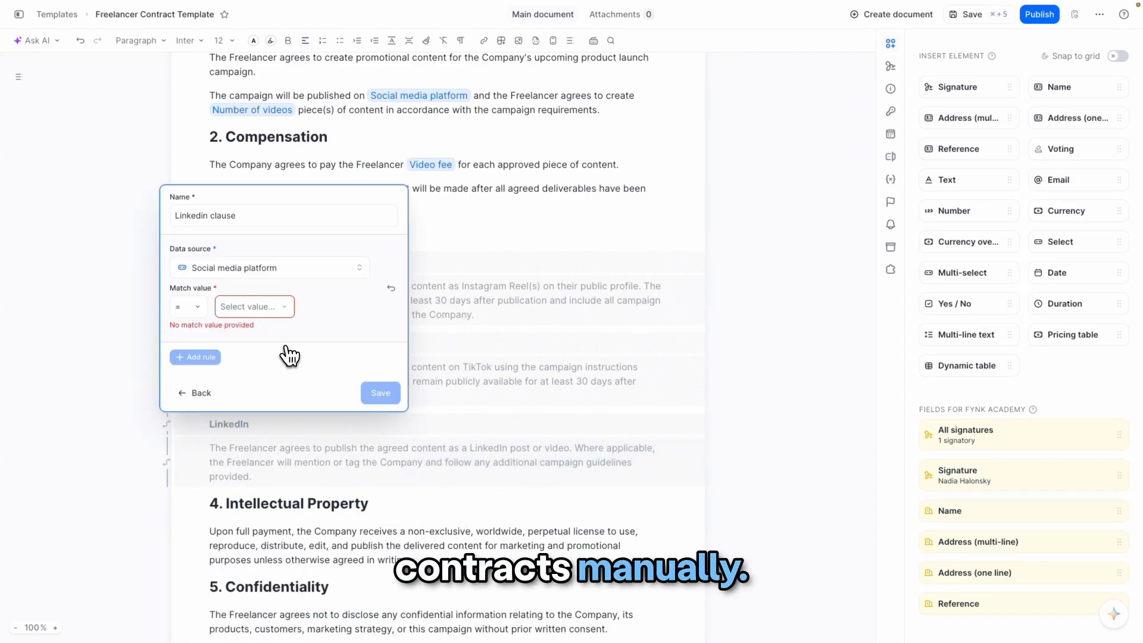
left_click(277, 372)
left_click(374, 394)
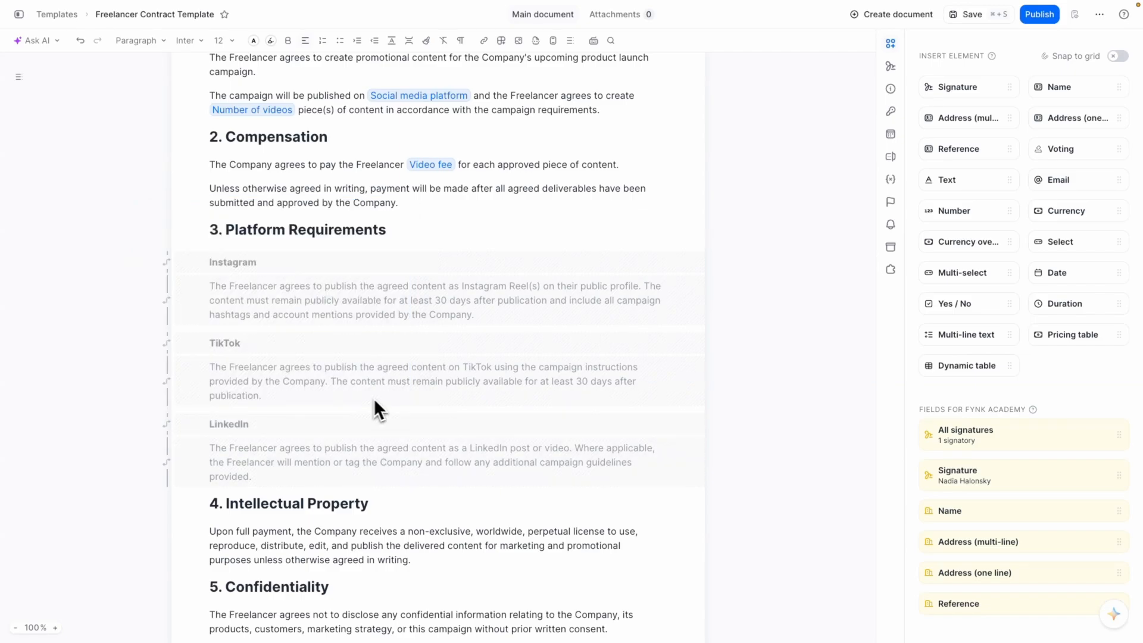
- Delete the existing text signature lines for the company and freelancer under Signatures
scroll(130, 321, "down", 6)
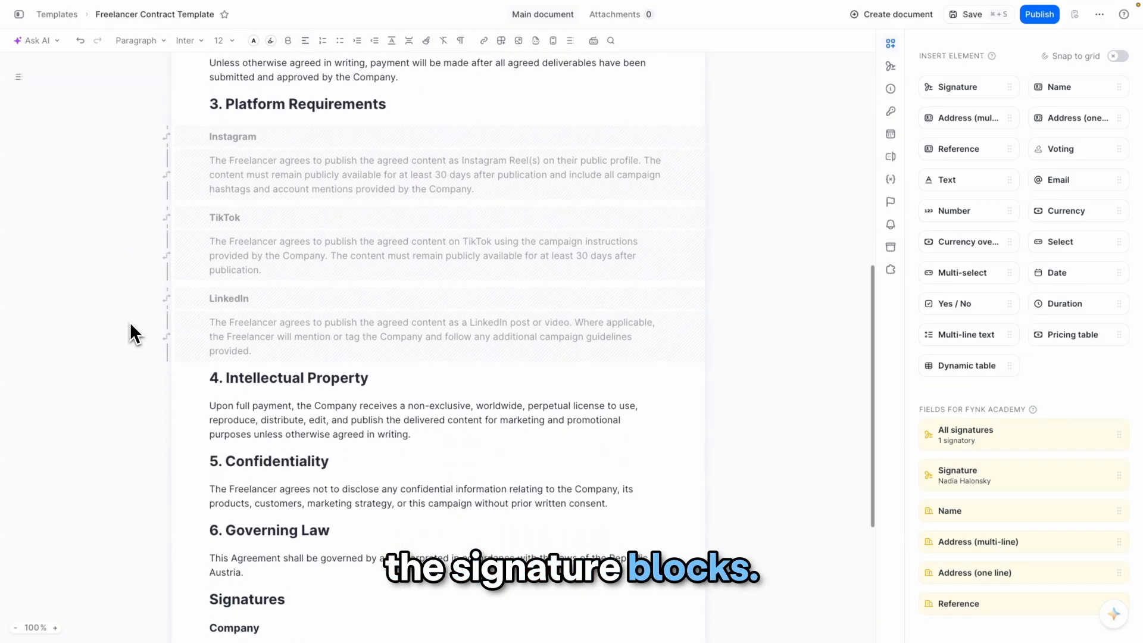
scroll(130, 321, "down", 1)
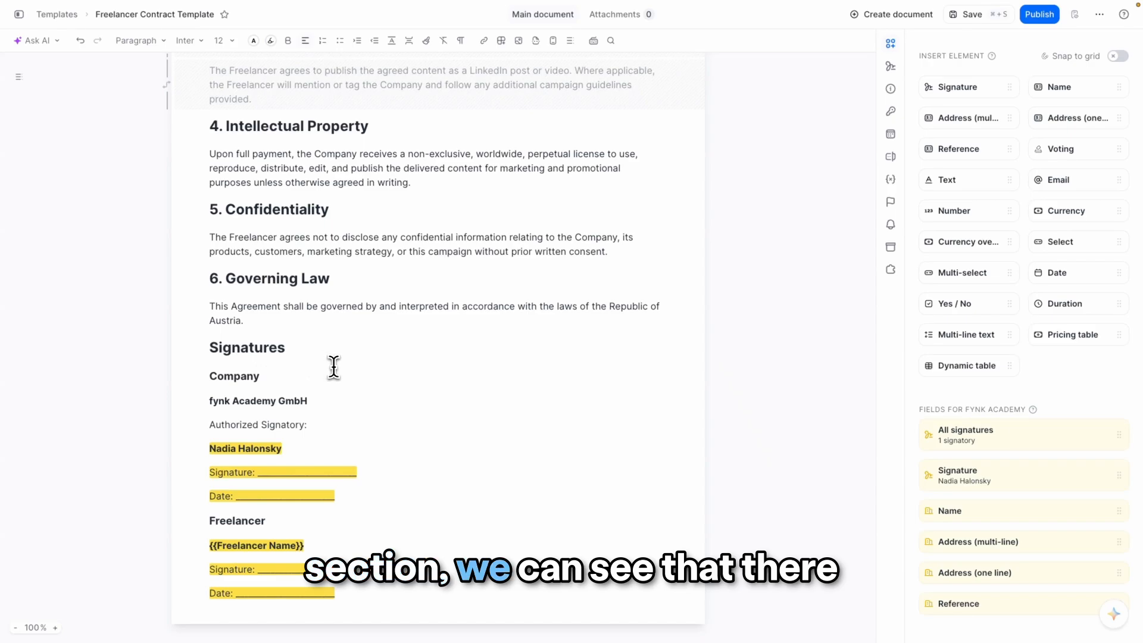
left_click_drag(344, 593, 192, 392)
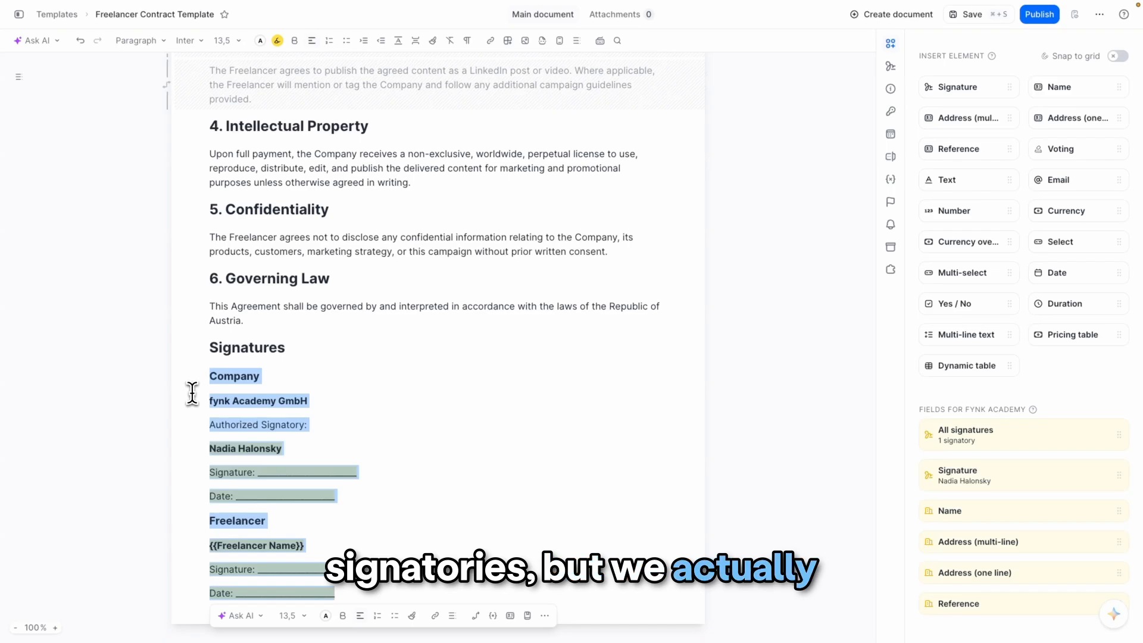
key("BackSpace")
left_click(226, 524)
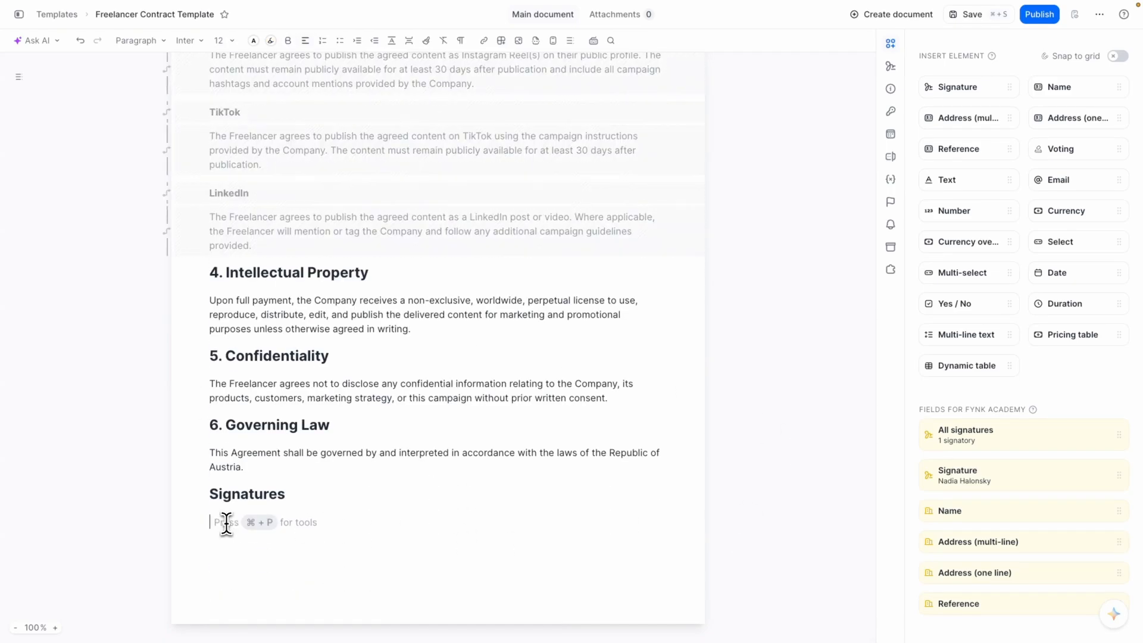
- Insert signature blocks for fynk Academy's signatory and for the freelancer into the Signatures section
mouse_move(895, 471)
left_mouse_down()
mouse_move(889, 344)
mouse_move(448, 512)
left_mouse_up()
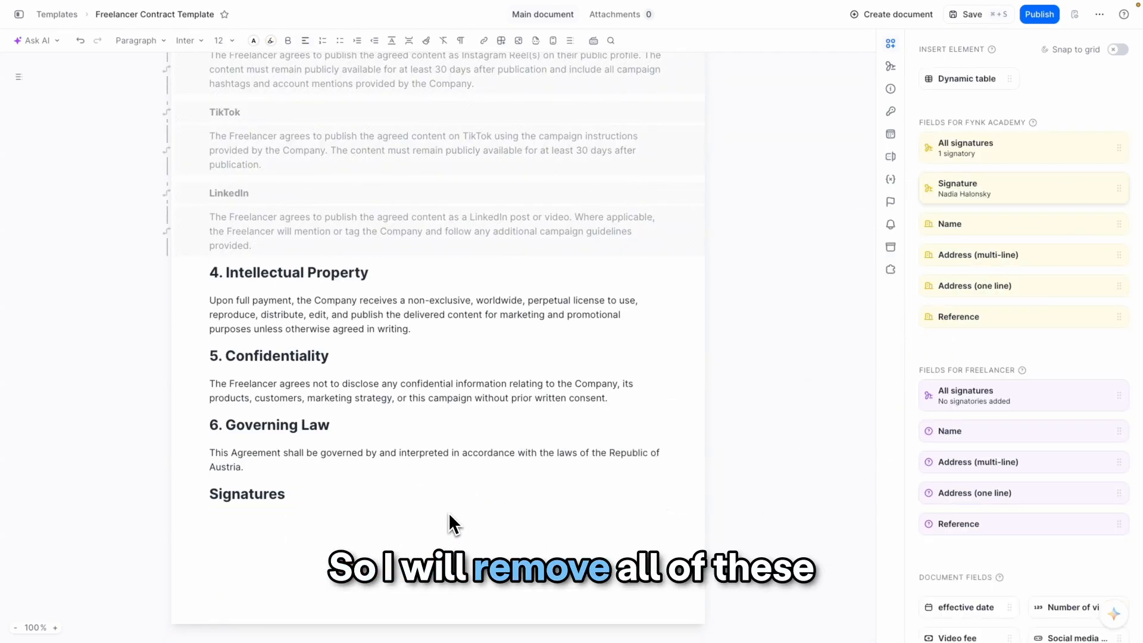
scroll(458, 524, "down", 2)
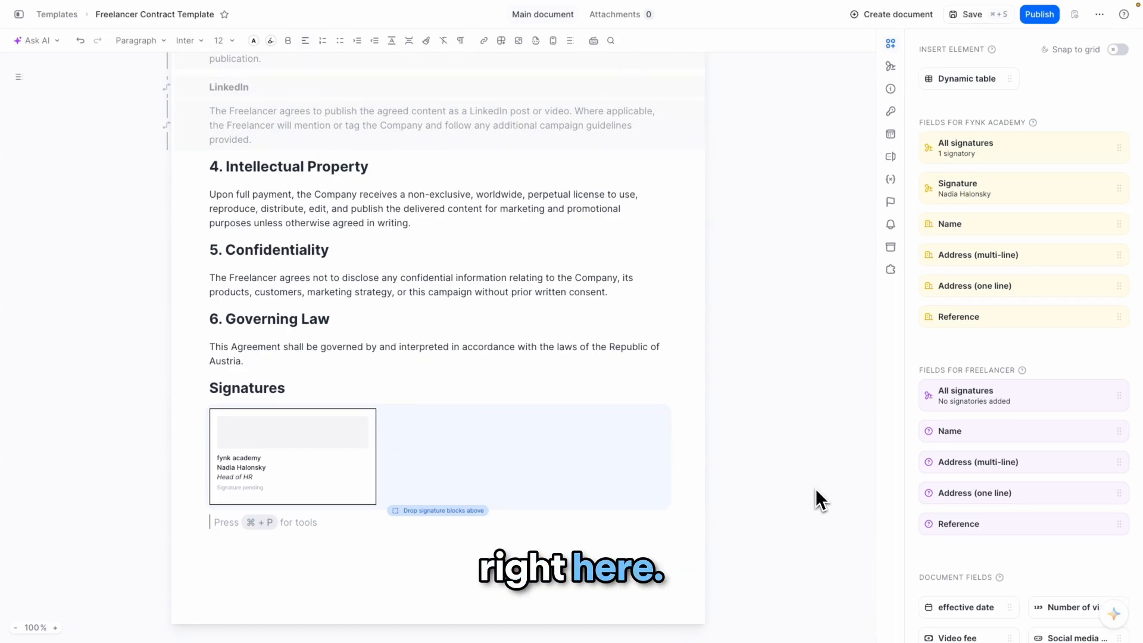
mouse_move(948, 409)
left_mouse_down()
mouse_move(804, 446)
mouse_move(491, 440)
left_mouse_up()
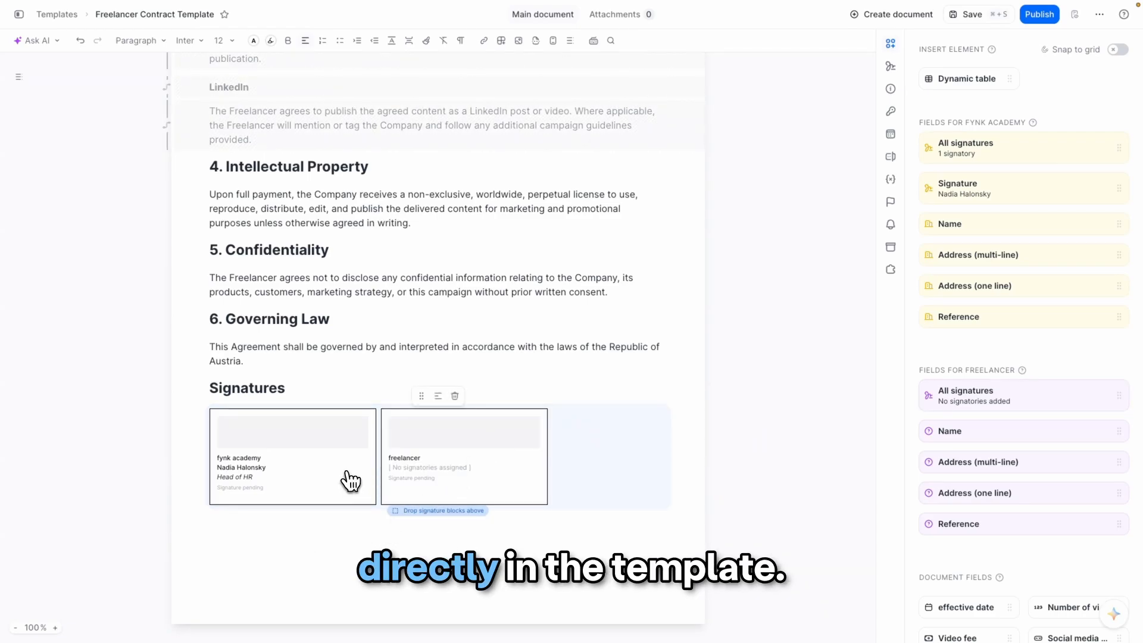
- Pre-sign the company signature block with a drawn signature and save it
left_click(348, 480)
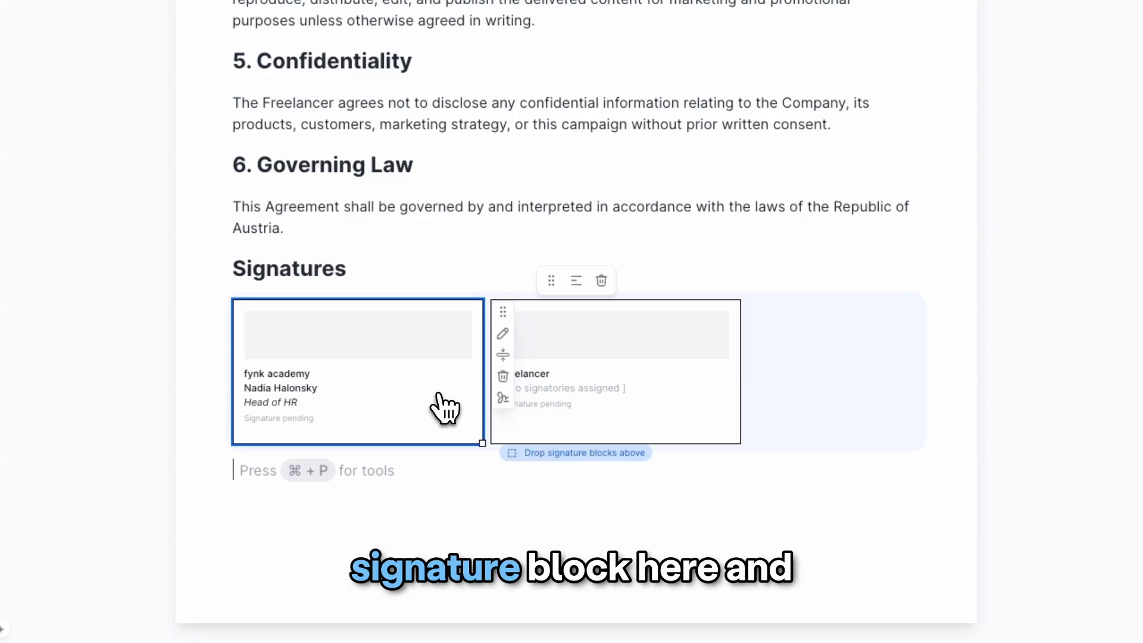
left_click(503, 398)
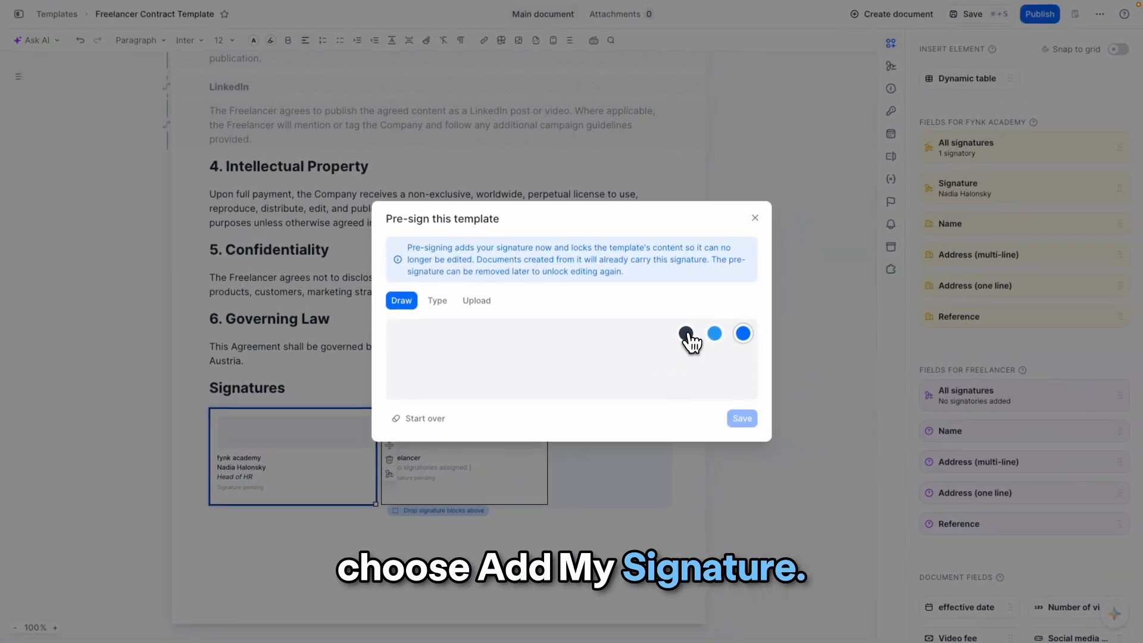
left_click(686, 333)
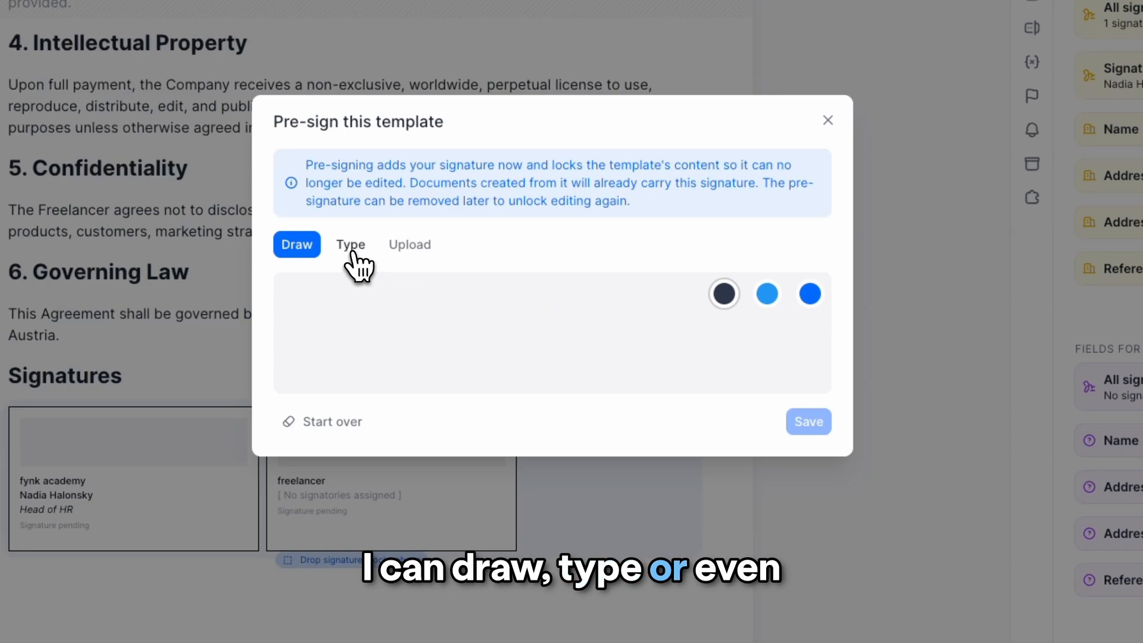
left_click(356, 255)
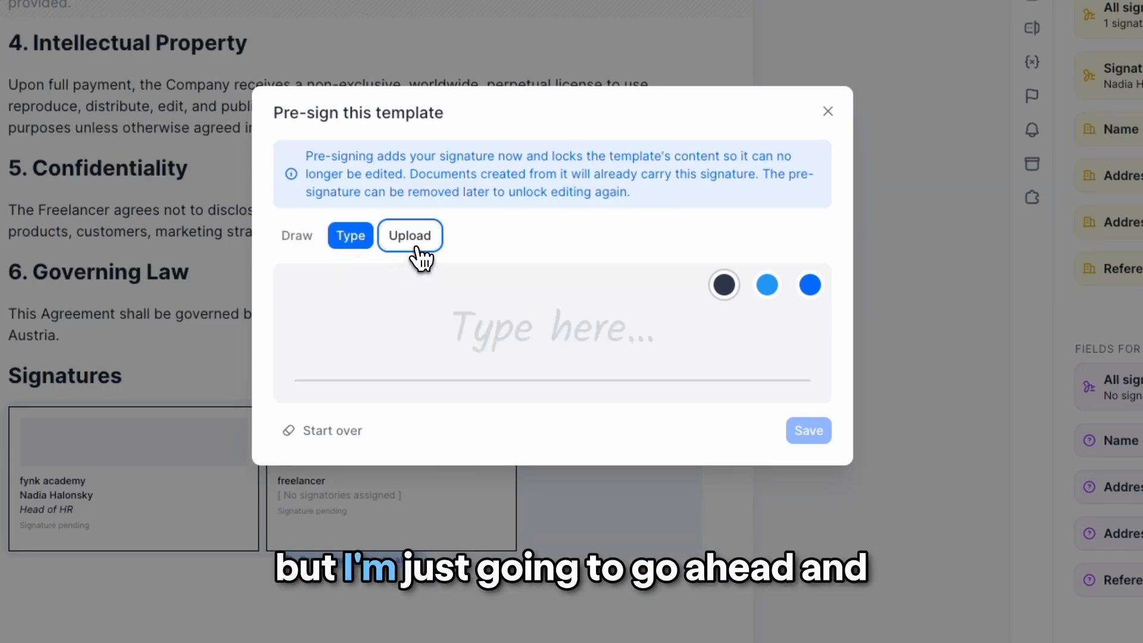
left_click(410, 243)
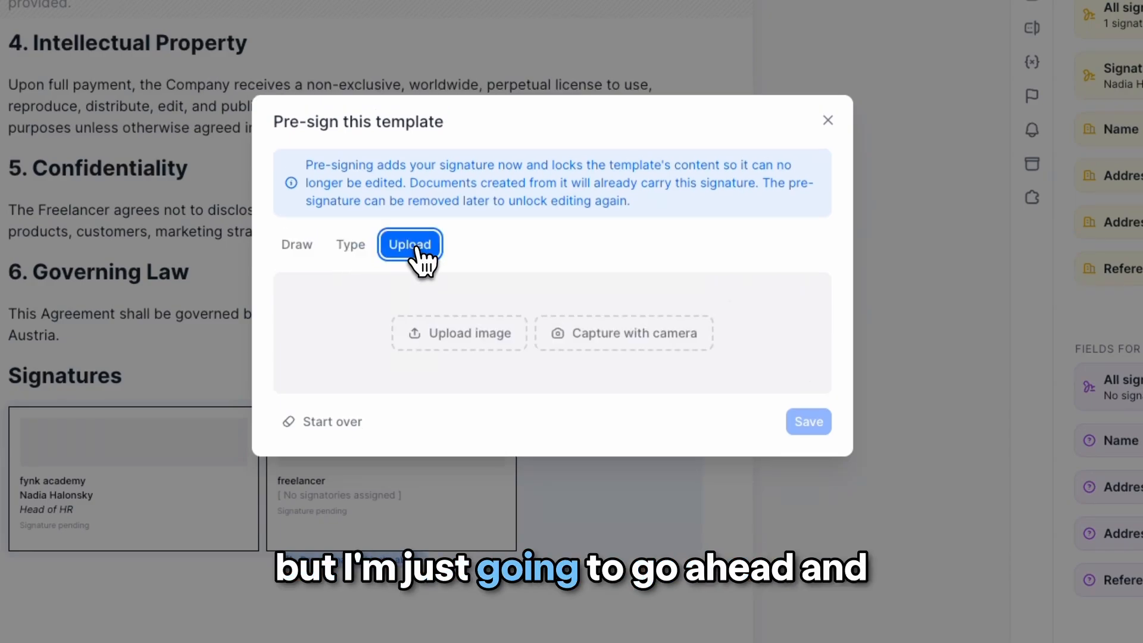
left_click(309, 257)
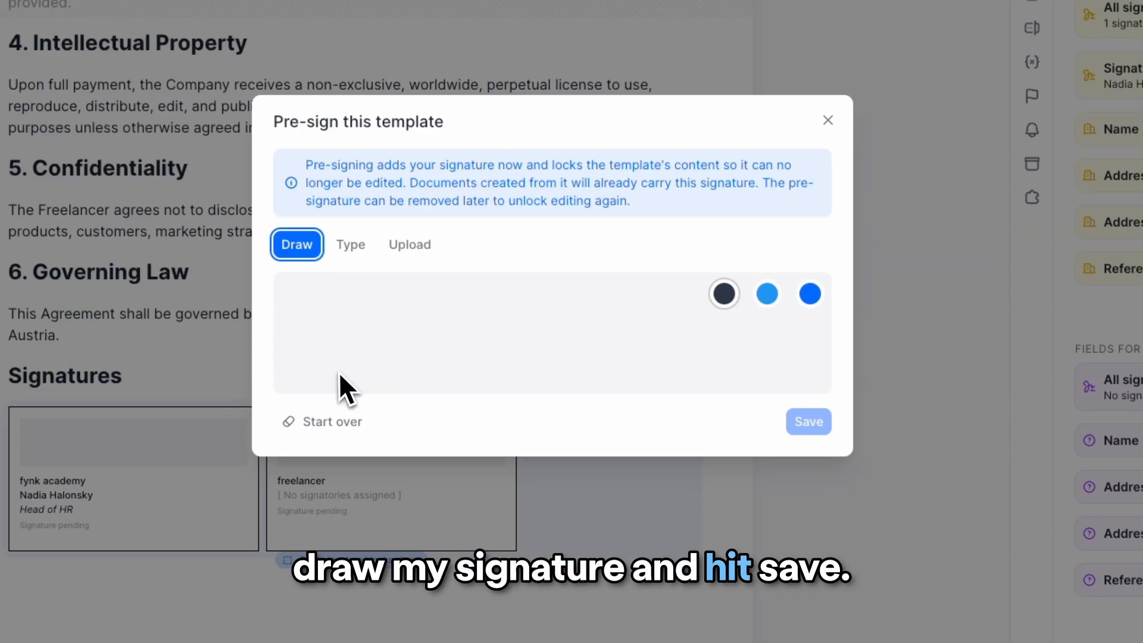
mouse_move(336, 370)
left_mouse_down()
mouse_move(465, 318)
mouse_move(523, 344)
mouse_move(715, 337)
left_mouse_up()
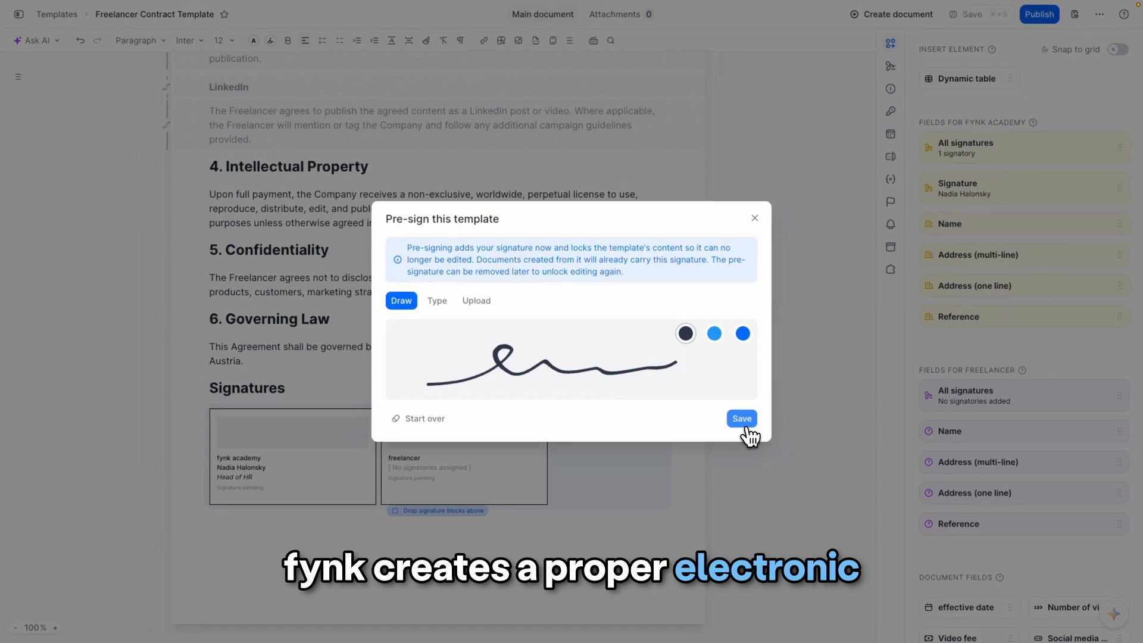
left_click(742, 420)
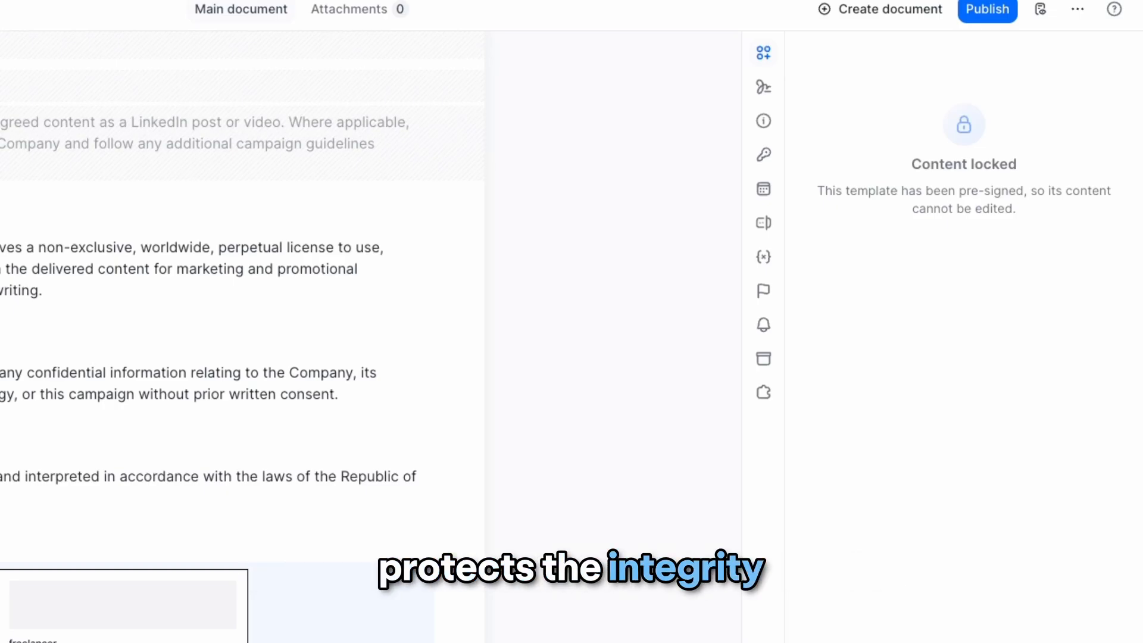
- Remove the pre-signature from the company signature block
scroll(481, 391, "up", 15)
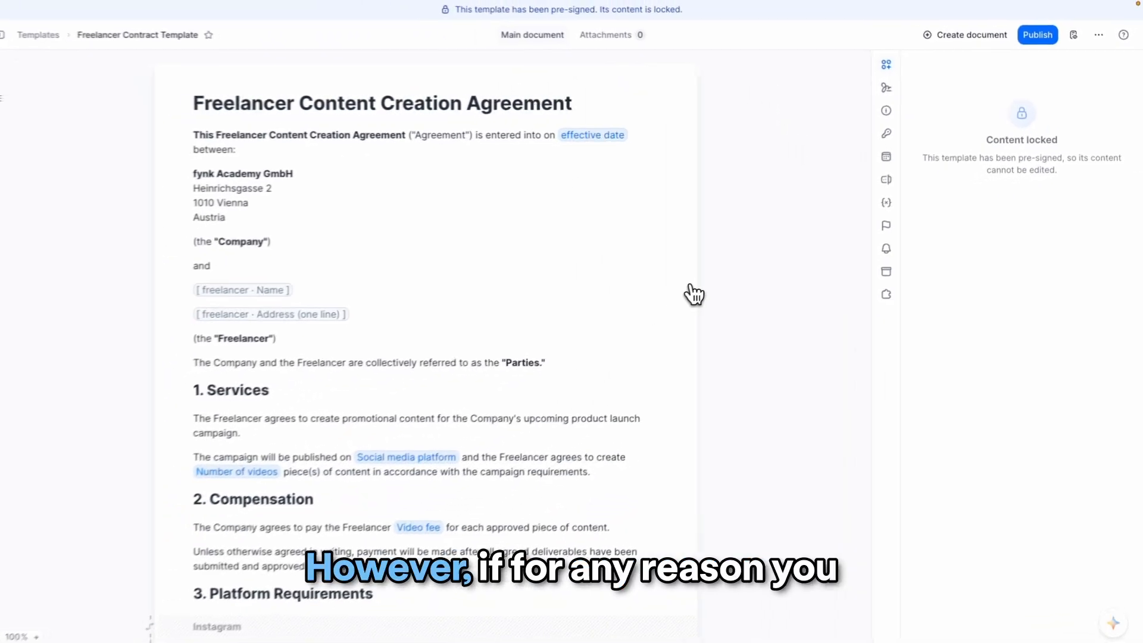
scroll(703, 291, "down", 10)
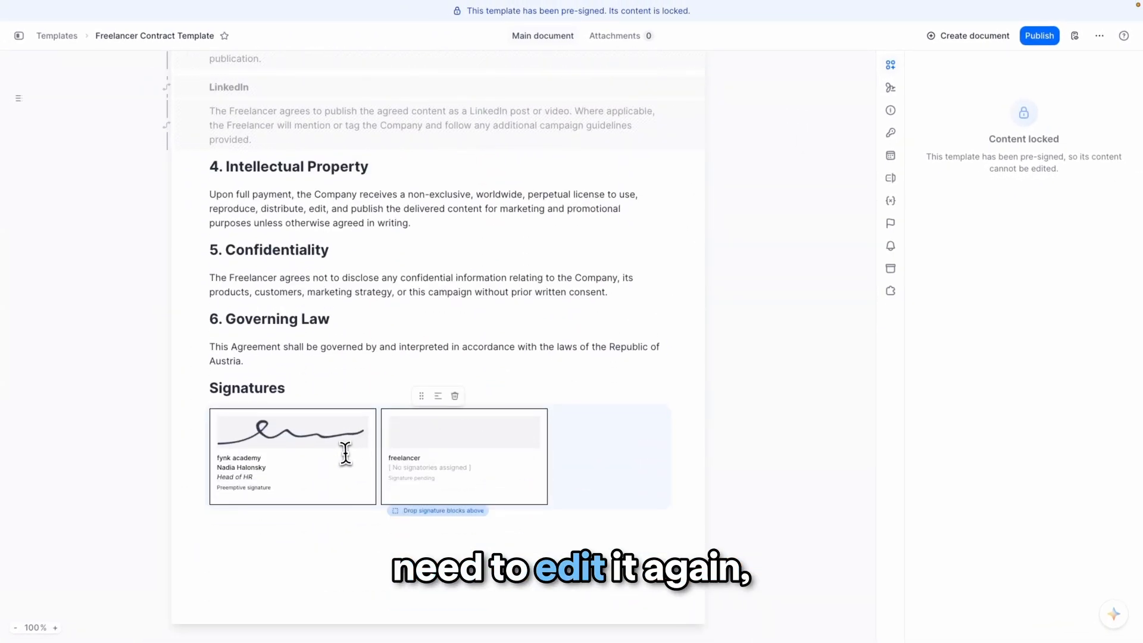
left_click(389, 424)
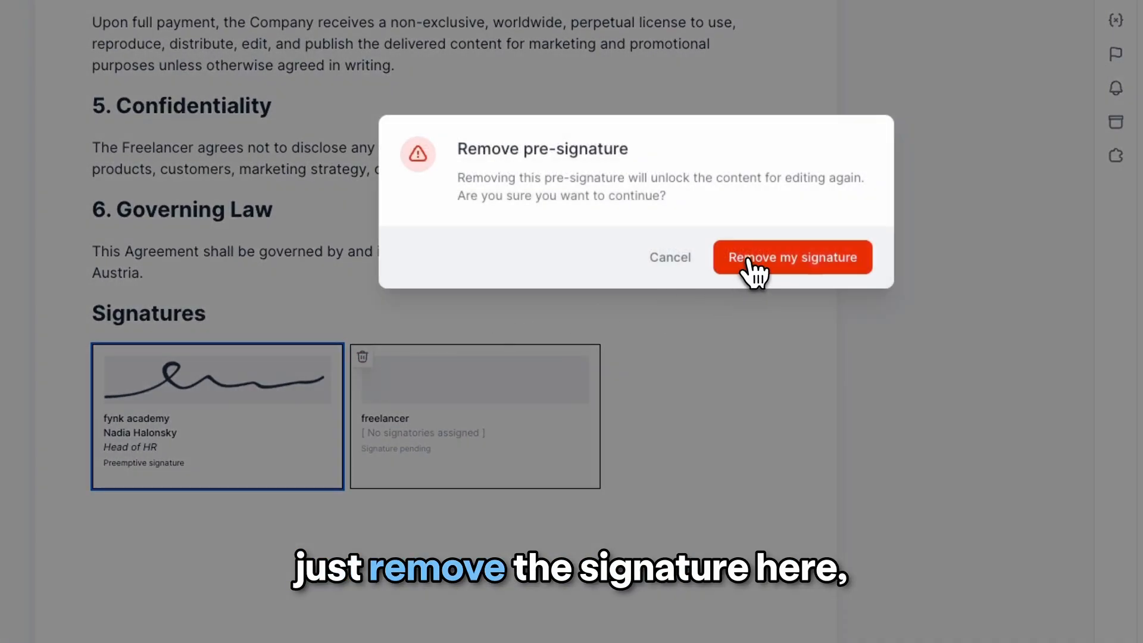
left_click(769, 269)
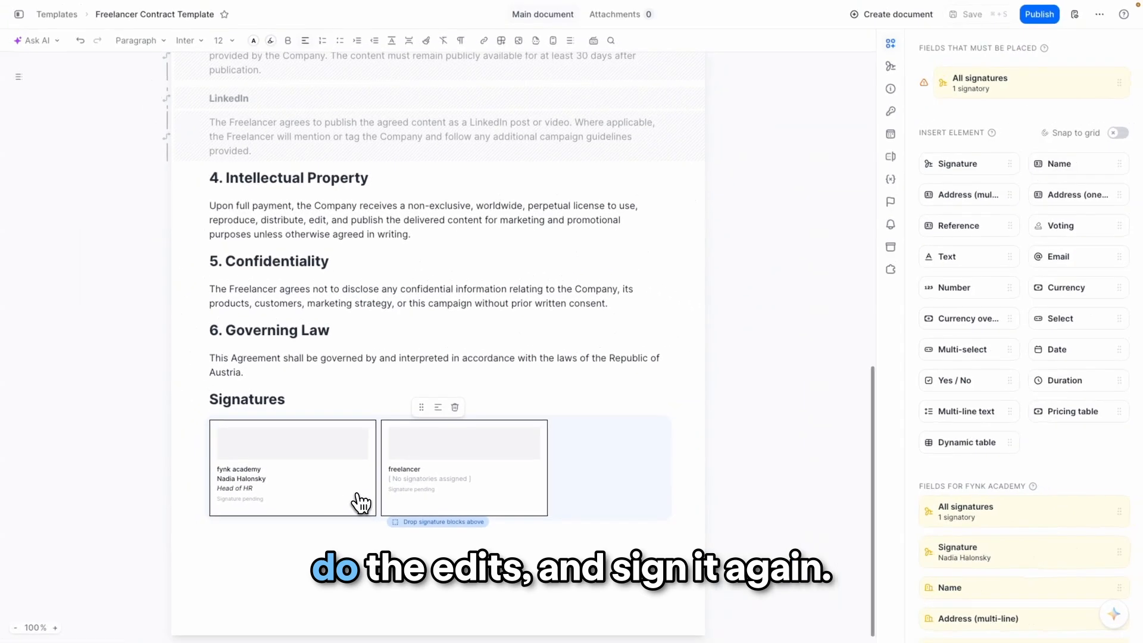
- Pre-sign the company signature block again with a drawn blue signature and save it
left_click(390, 487)
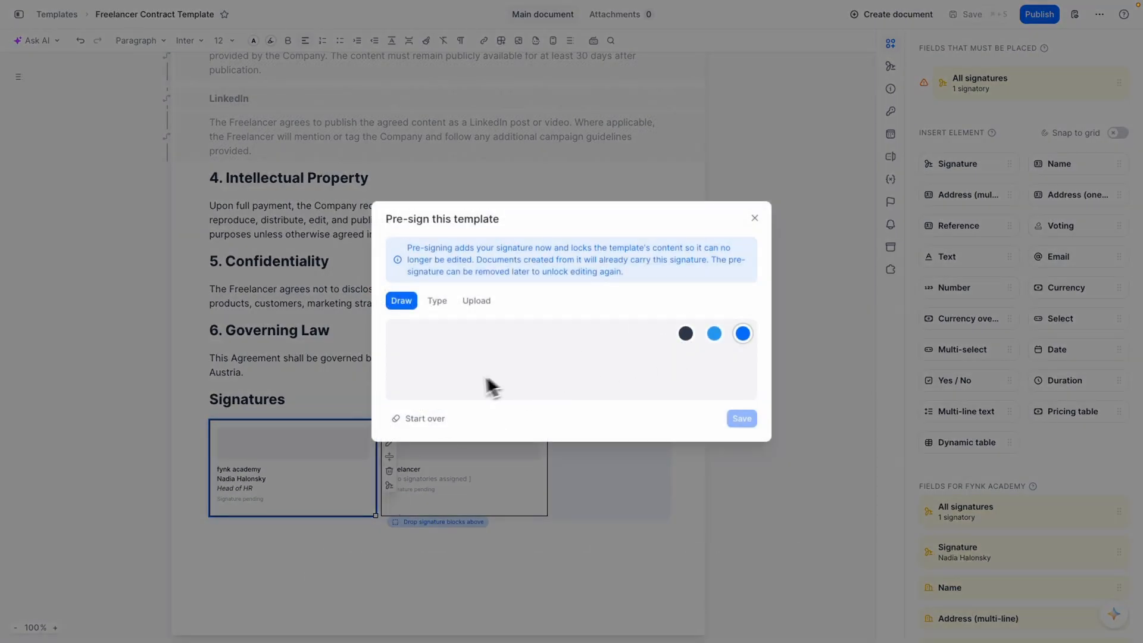
left_click_drag(441, 384, 539, 371)
left_click(741, 418)
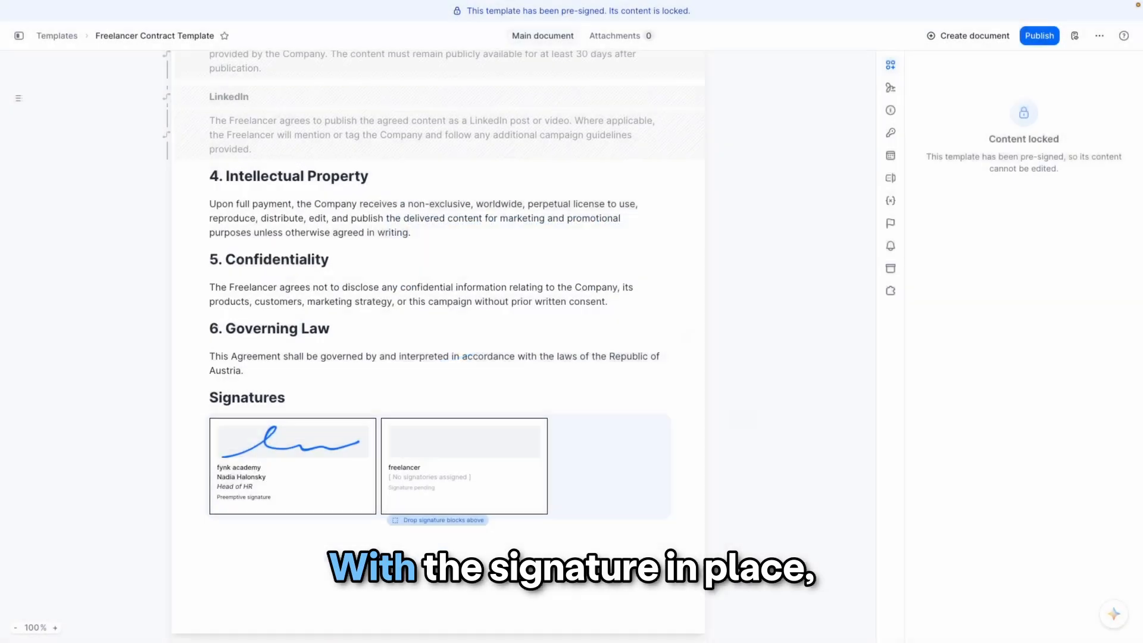
- Publish the Freelancer Contract Template
left_click(1040, 37)
left_click(691, 381)
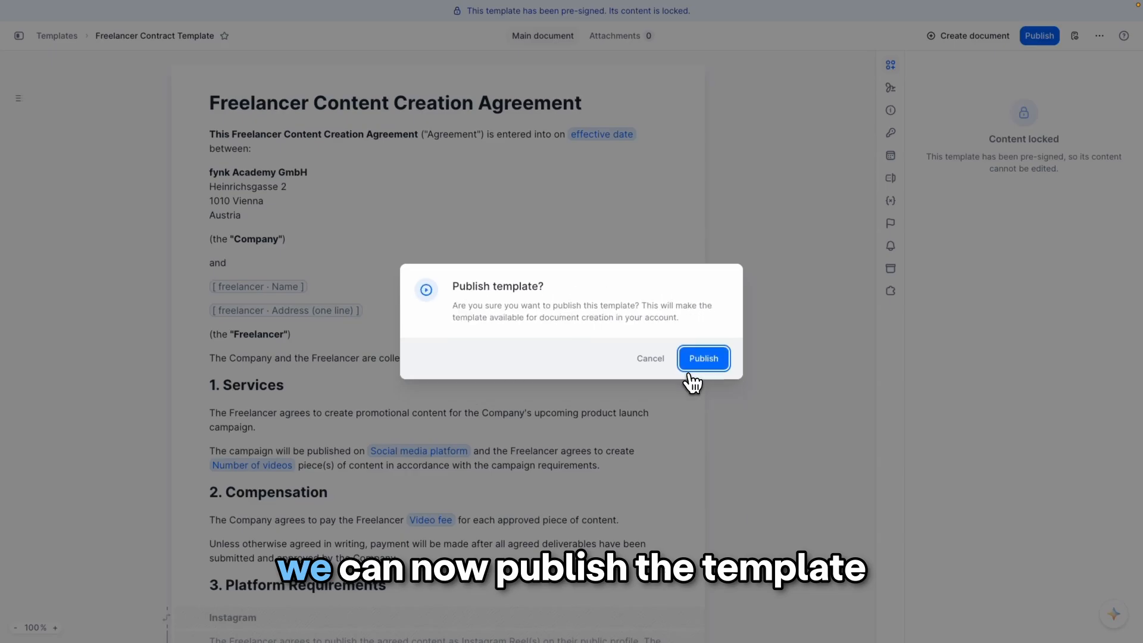
left_click(705, 364)
- Create a new automation named "Freelancer contracts" based on the Freelancer Contract Template
mouse_move(129, 199)
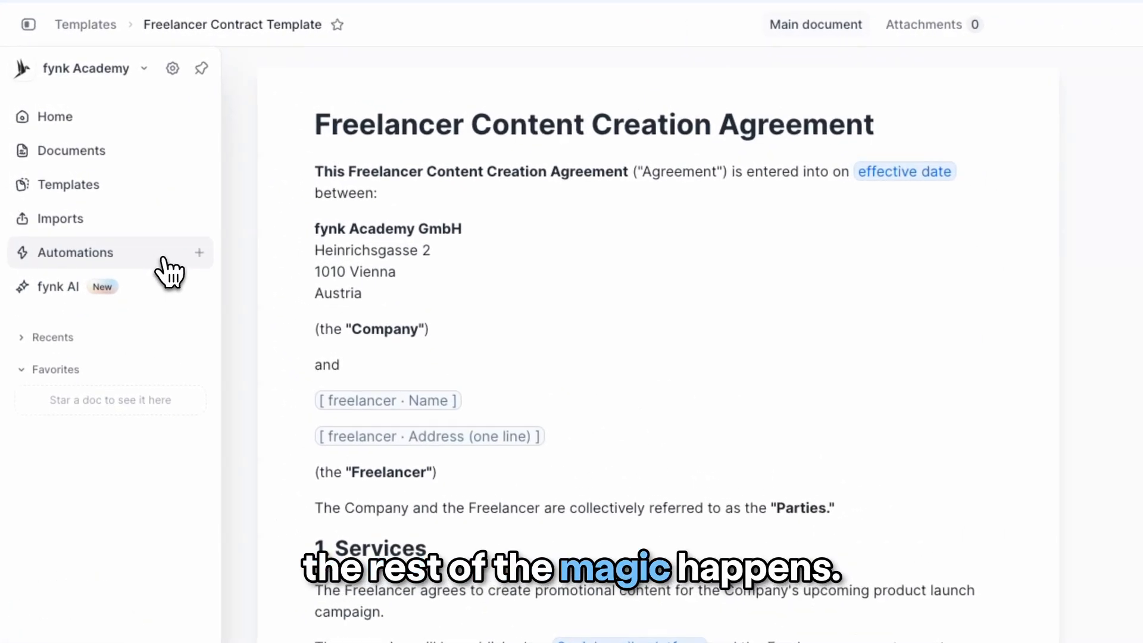
left_click(164, 259)
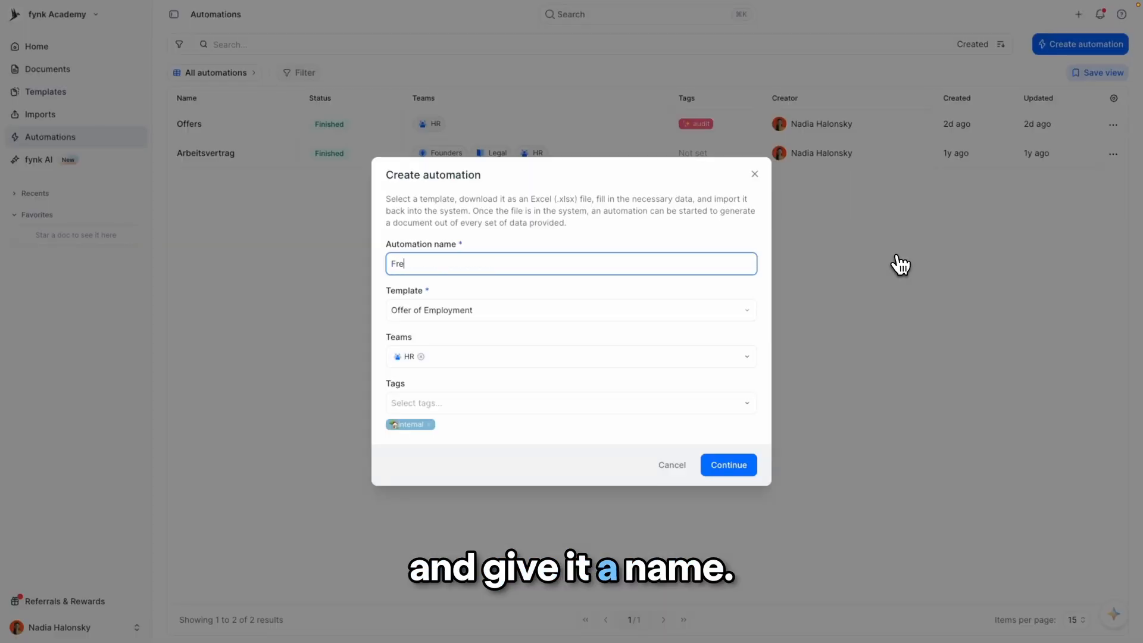
type("ancer")
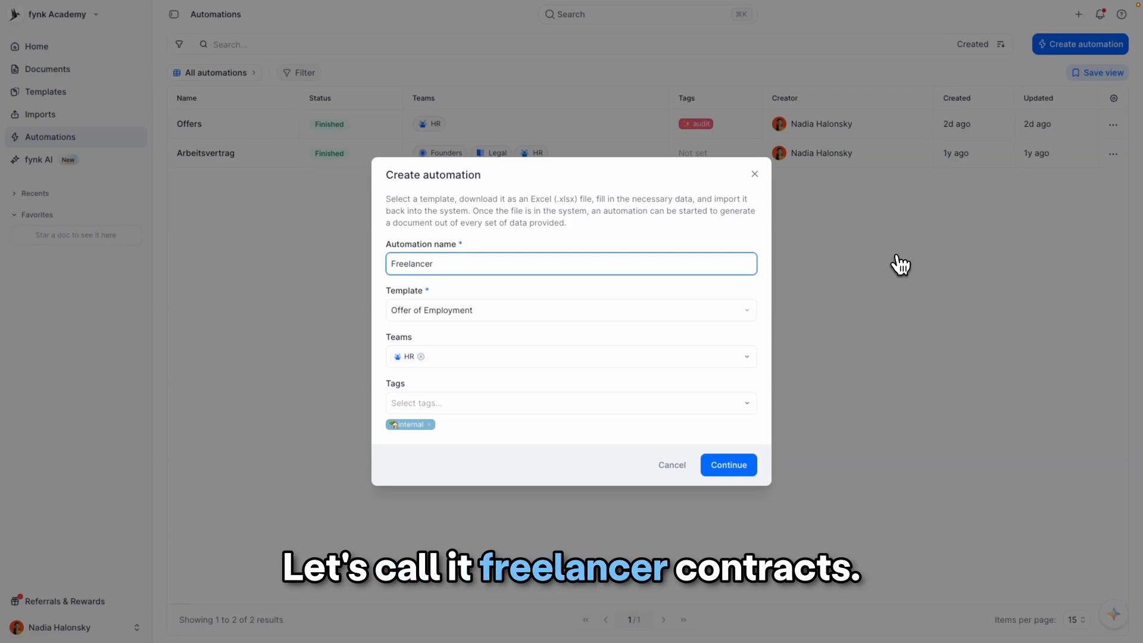
type(" contracts")
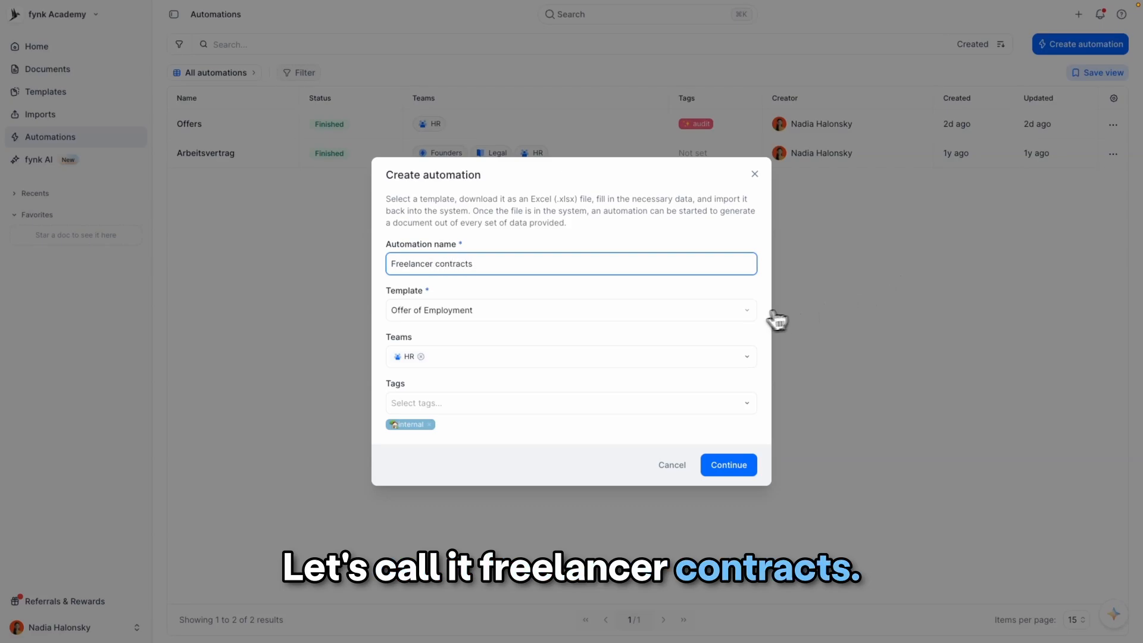
left_click(751, 314)
left_click(573, 339)
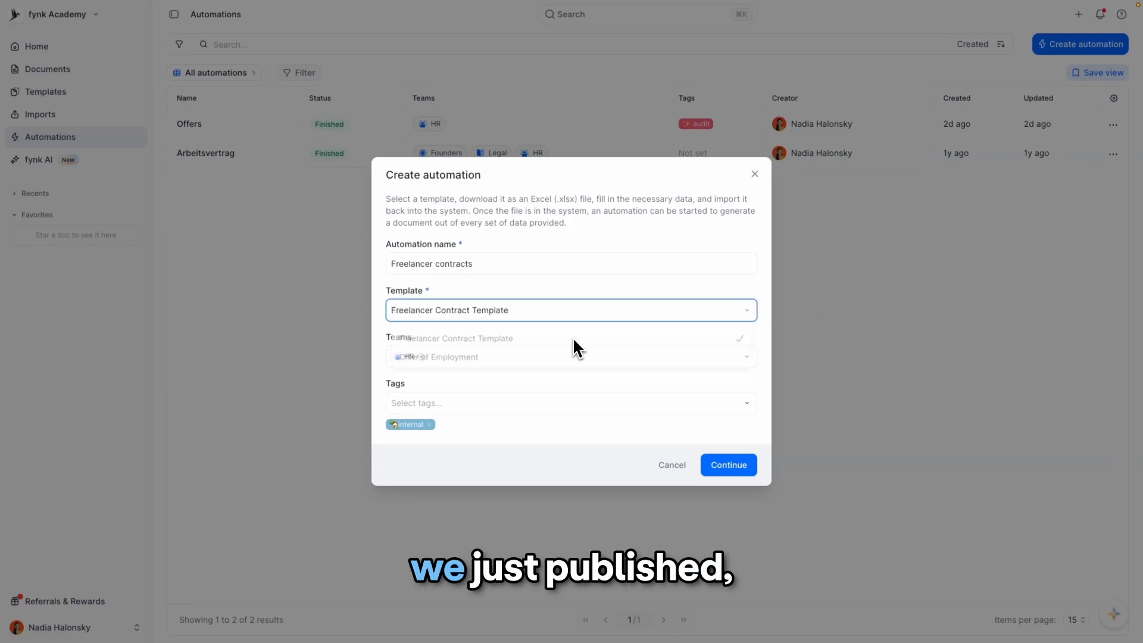
- Add the Procurement & Ops and Marketing teams to the automation and remove the internal tag
left_click(509, 361)
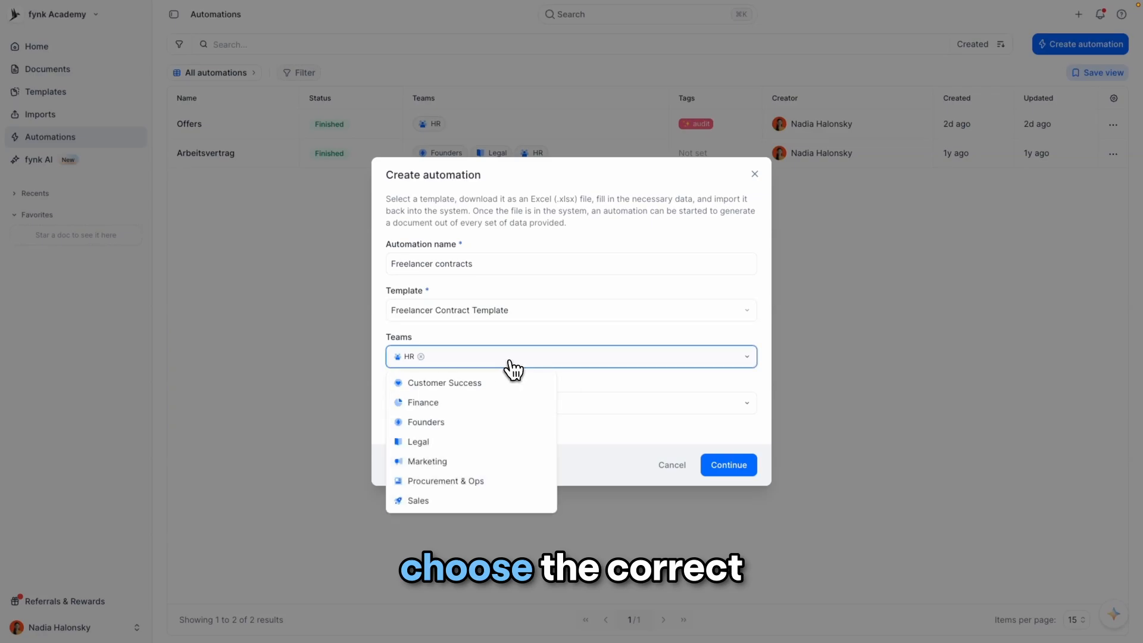
left_click(491, 467)
left_click(493, 465)
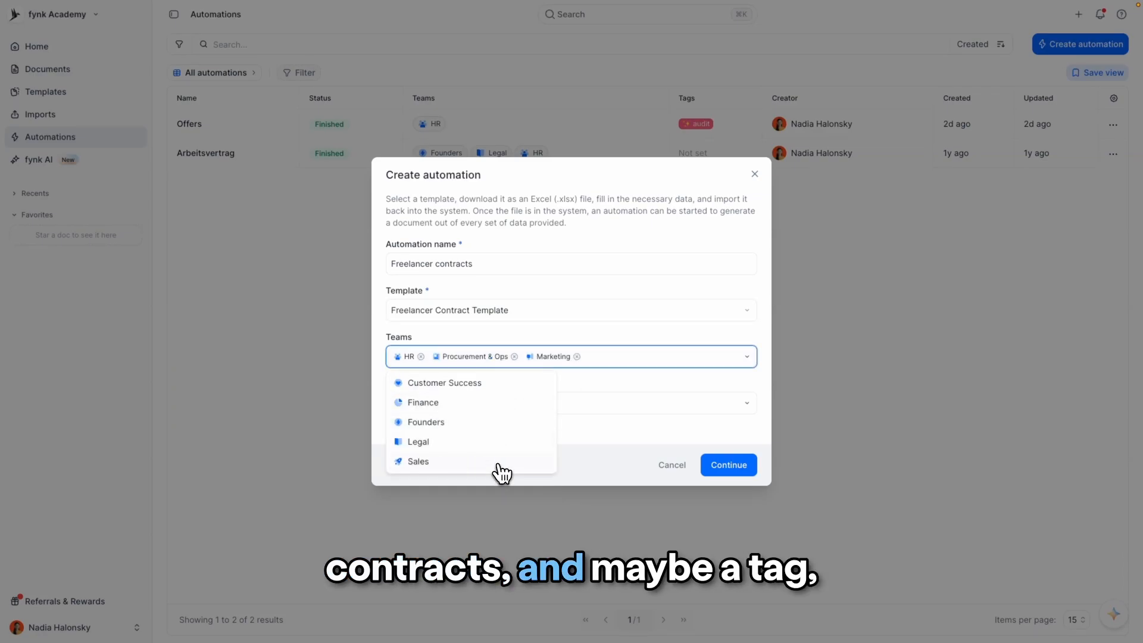
left_click(577, 421)
left_click(429, 424)
- Tag the automation with freelancers and continue to the automation setup
left_click(521, 412)
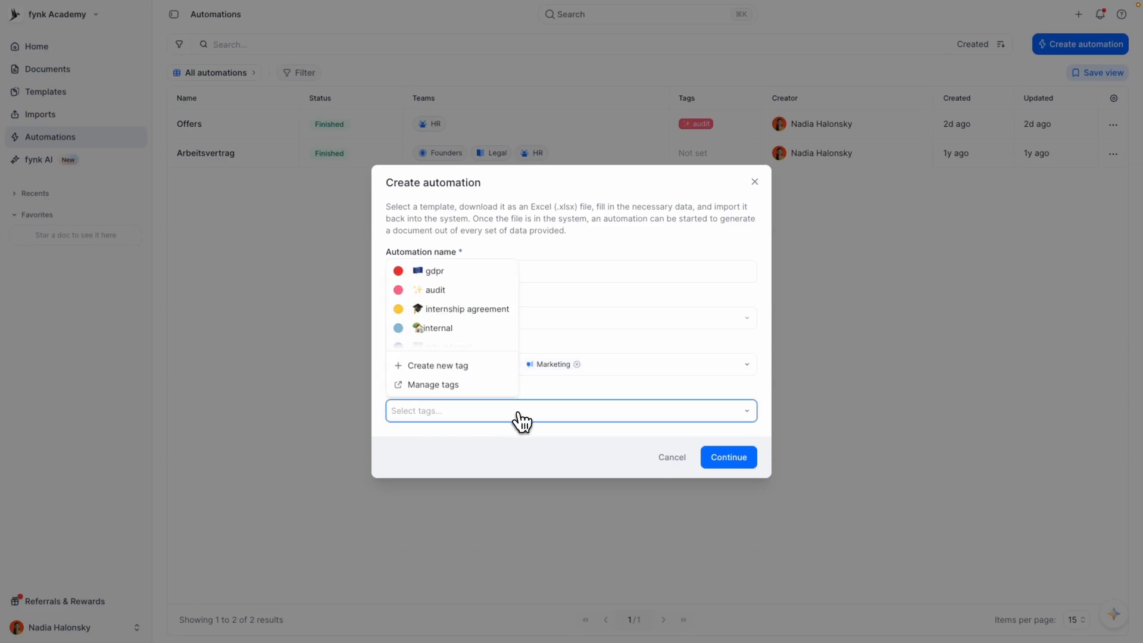
scroll(467, 332, "down", 3)
scroll(466, 332, "down", 2)
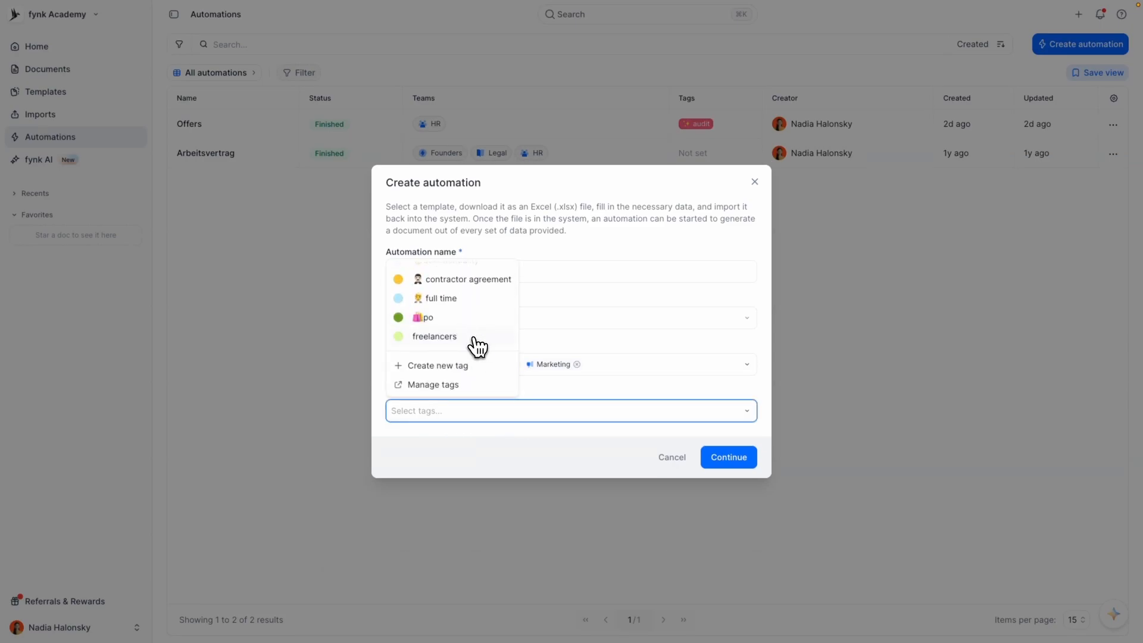
left_click(477, 344)
left_click(607, 442)
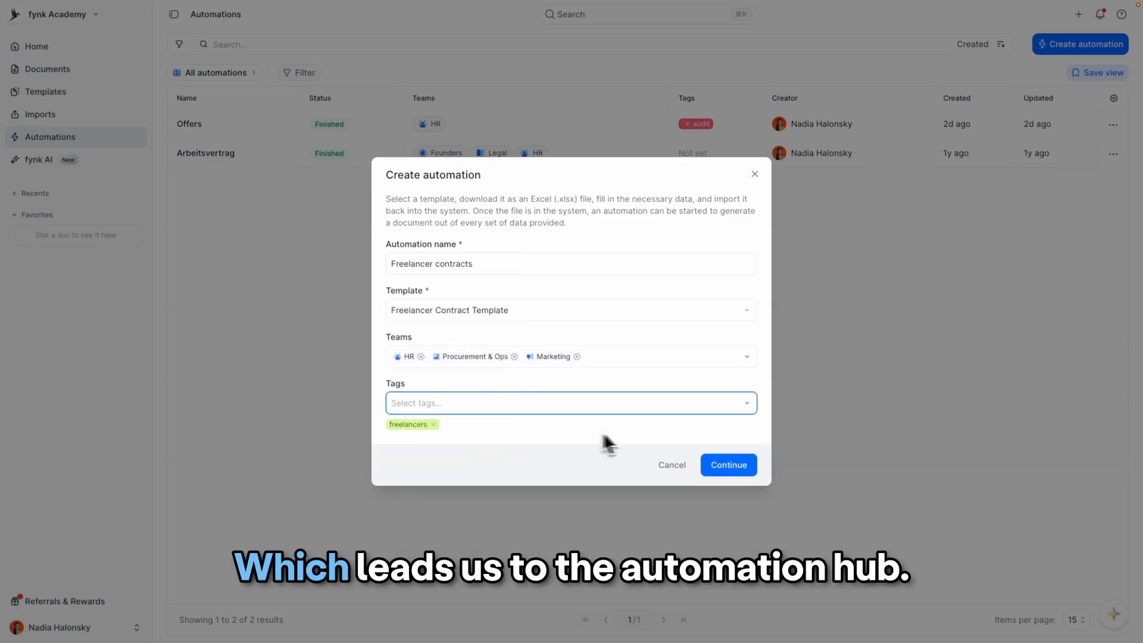
left_click(723, 475)
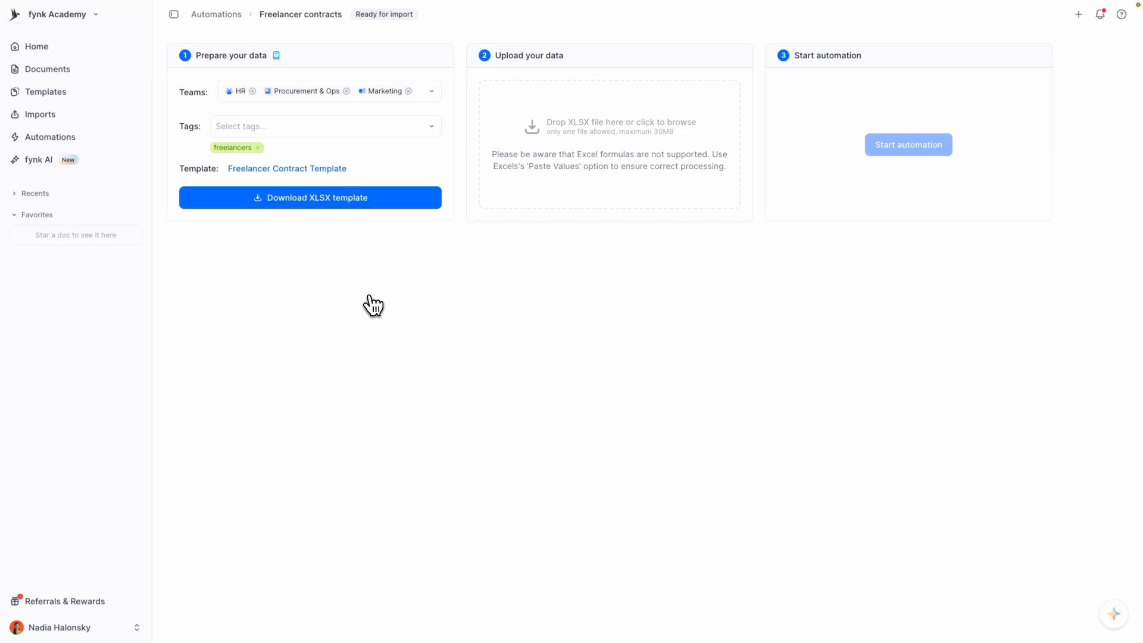
- Download the automation's XLSX template and review its party columns in the spreadsheet
left_click(332, 220)
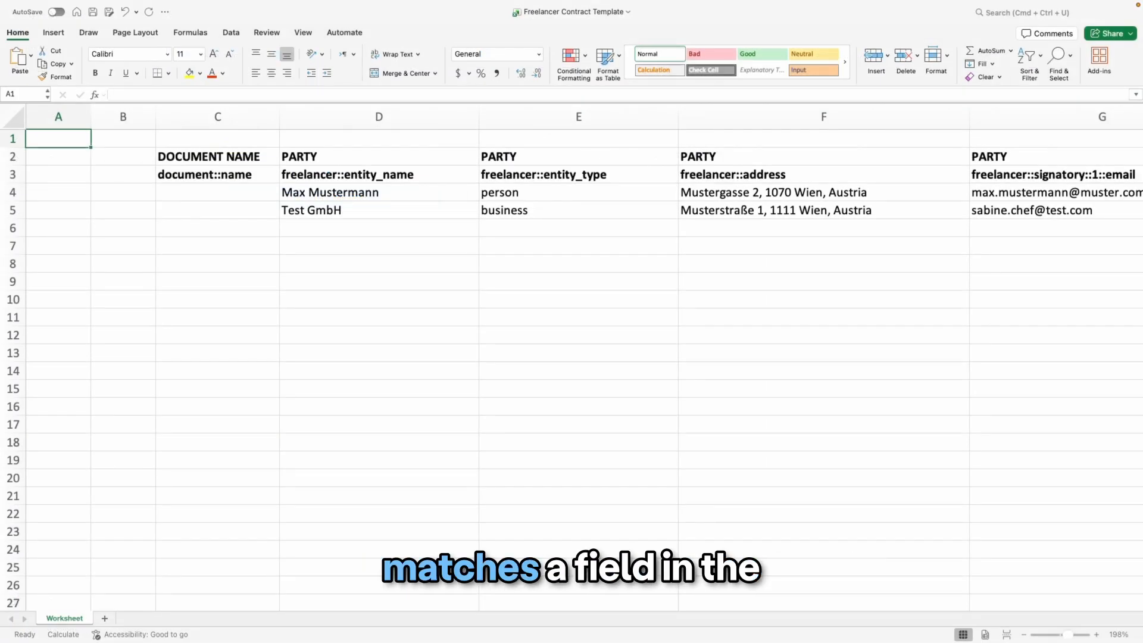
scroll(586, 361, "right", 5)
scroll(586, 361, "right", 5)
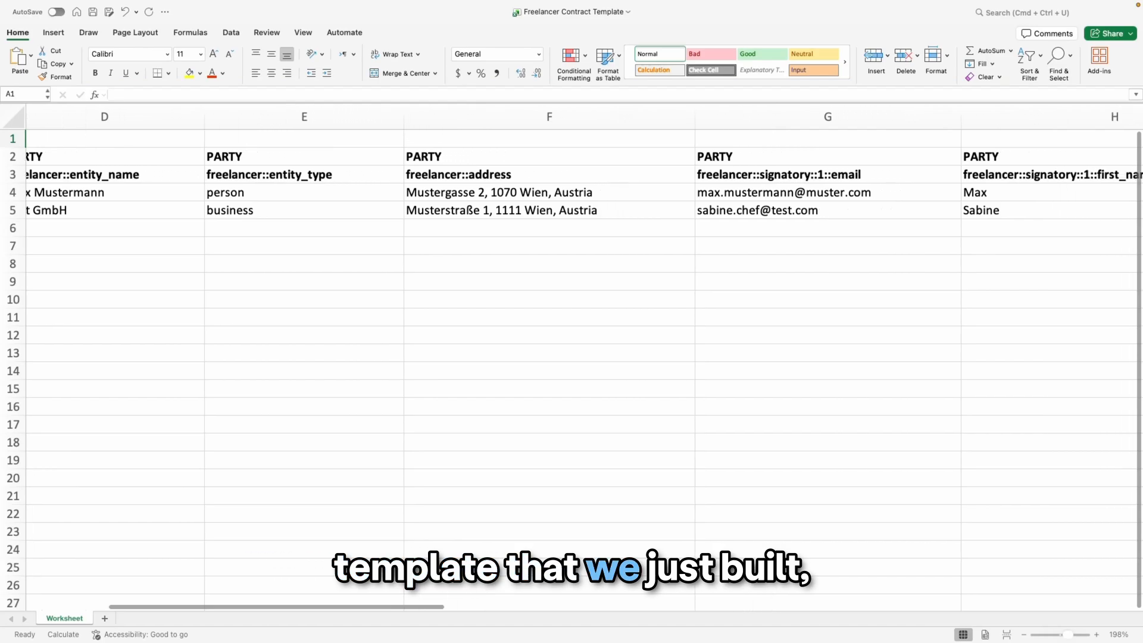
scroll(586, 361, "right", 5)
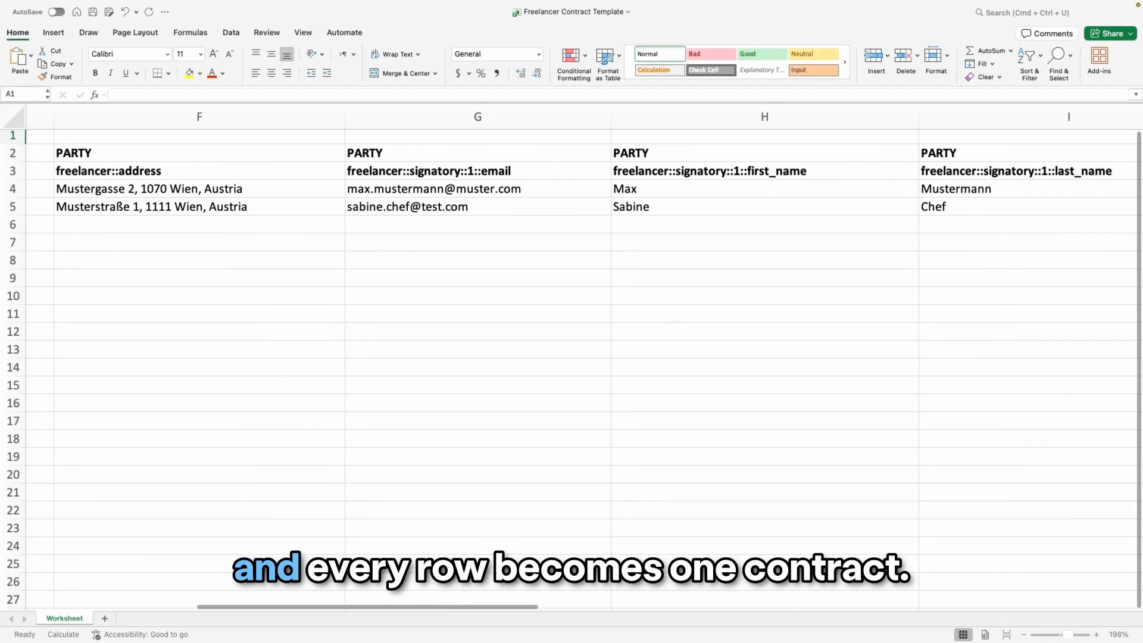
- Scroll through the spreadsheet to review the collaborator and dynamic field columns
scroll(585, 361, "right", 5)
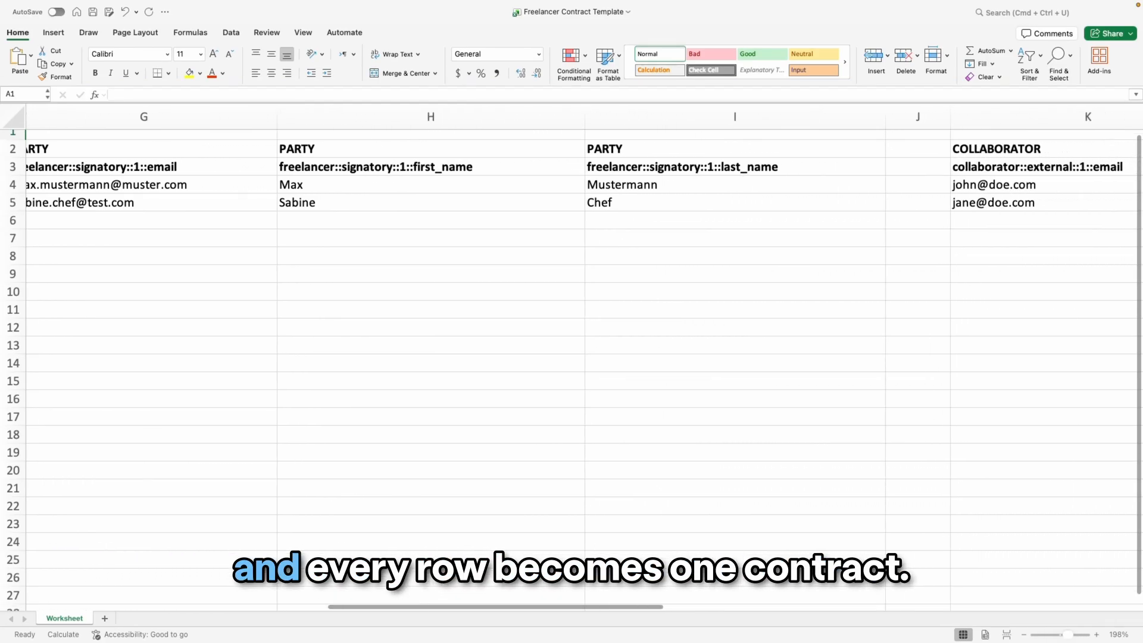
scroll(586, 361, "right", 5)
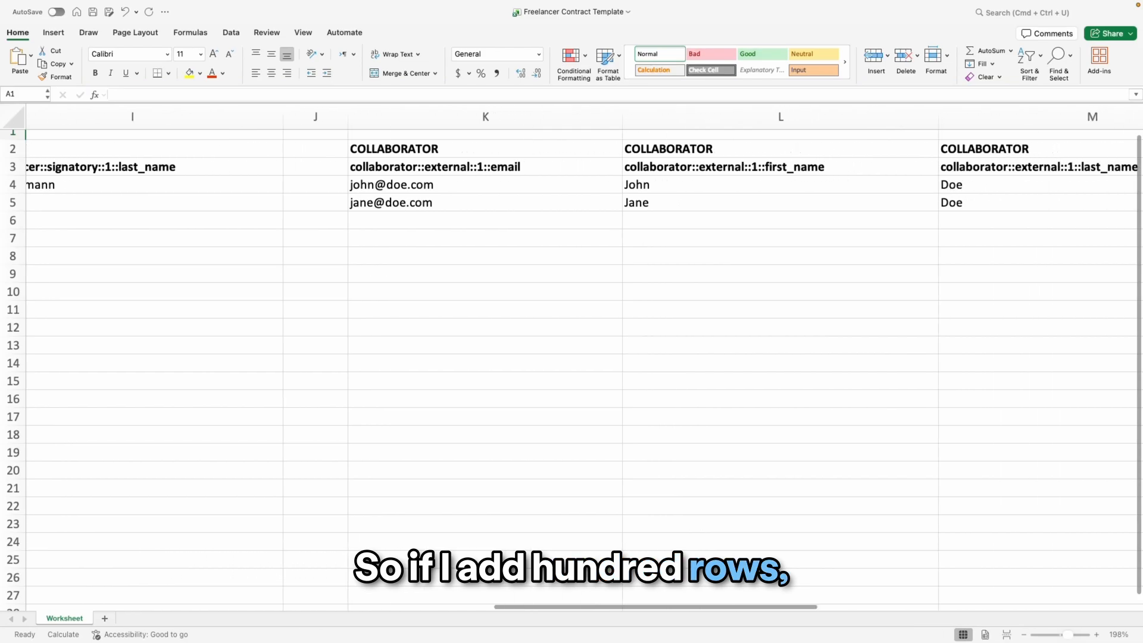
scroll(586, 361, "right", 5)
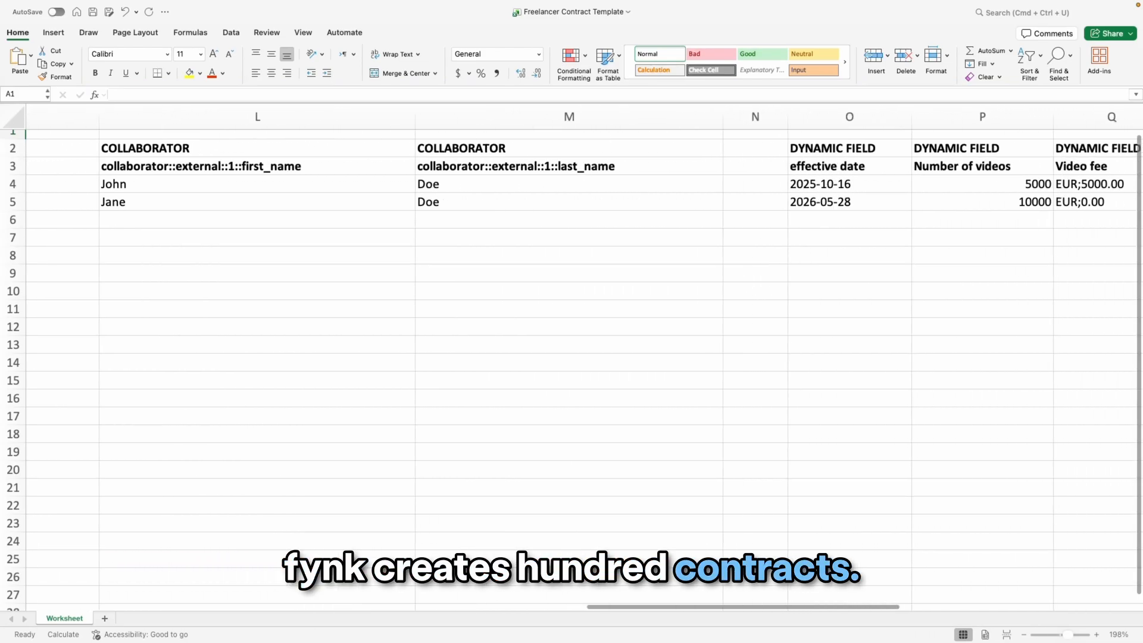
scroll(586, 361, "right", 2)
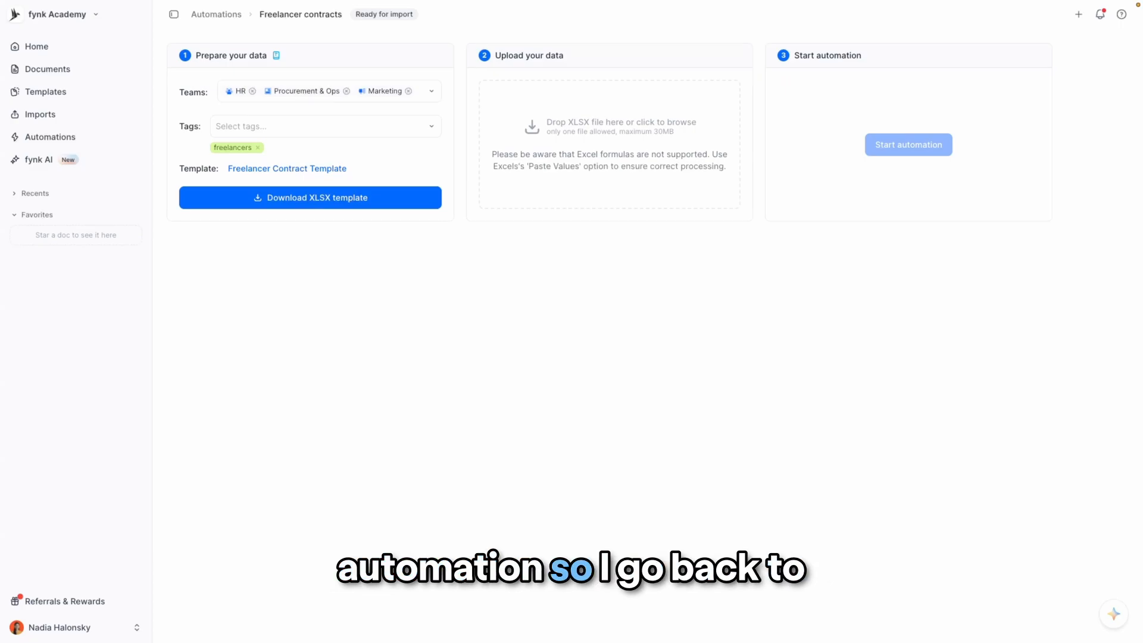
- Upload the filled Freelancer_Contracts.xlsx file to the automation and start the automation
left_click_drag(2, 494, 570, 192)
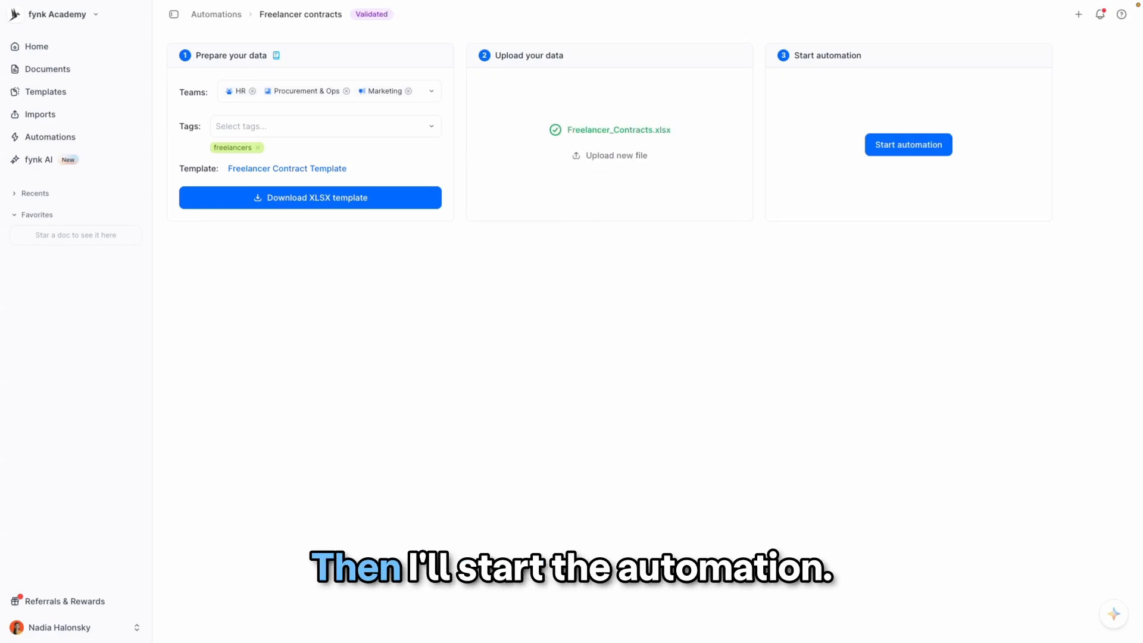
left_click(911, 162)
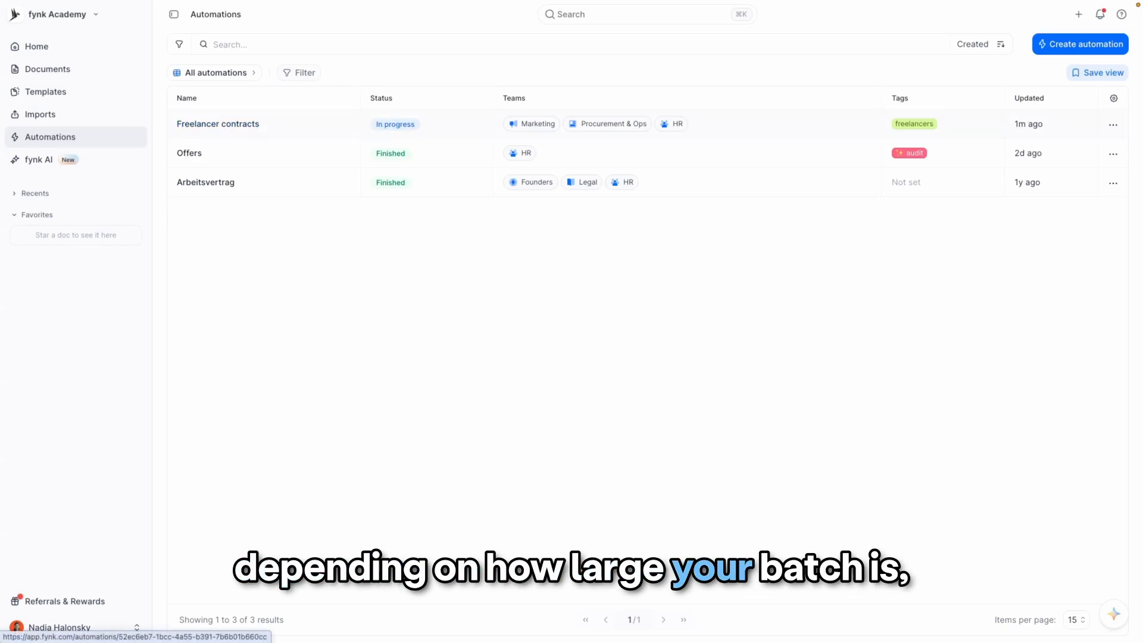
- Open the Freelancer contracts automation and browse the list of generated draft contracts
left_click(218, 123)
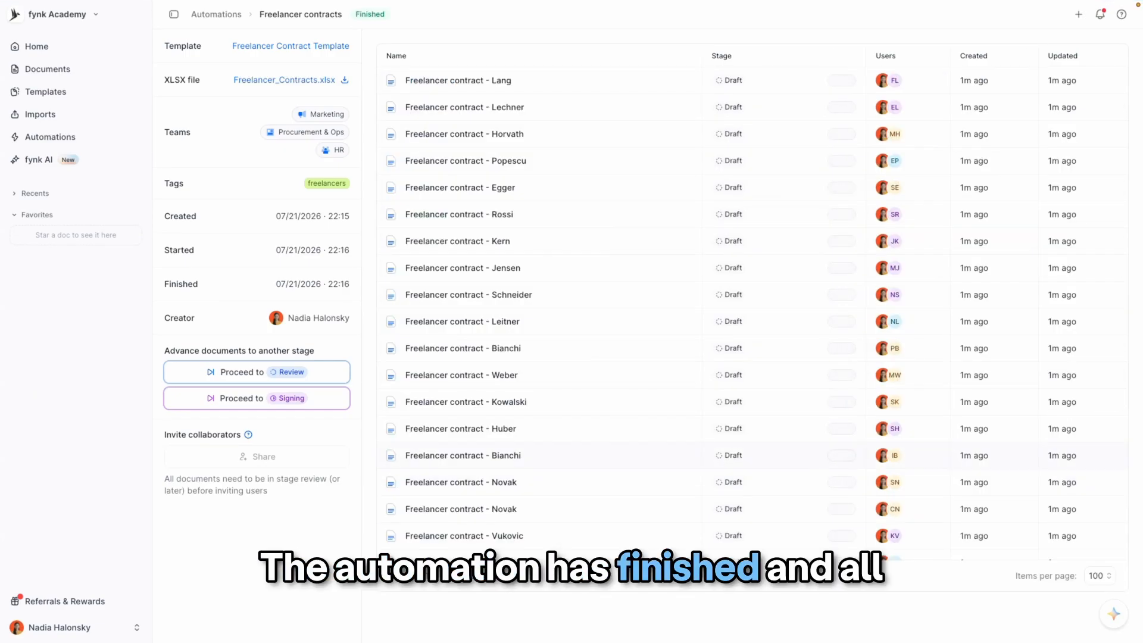
scroll(753, 325, "down", 3)
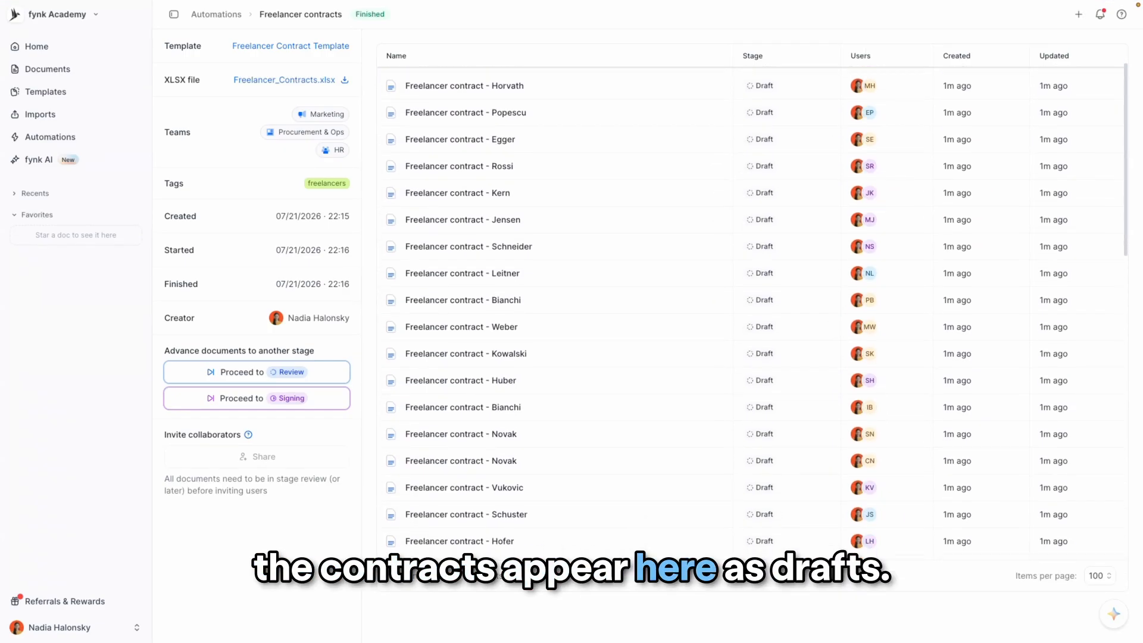
scroll(753, 313, "down", 6)
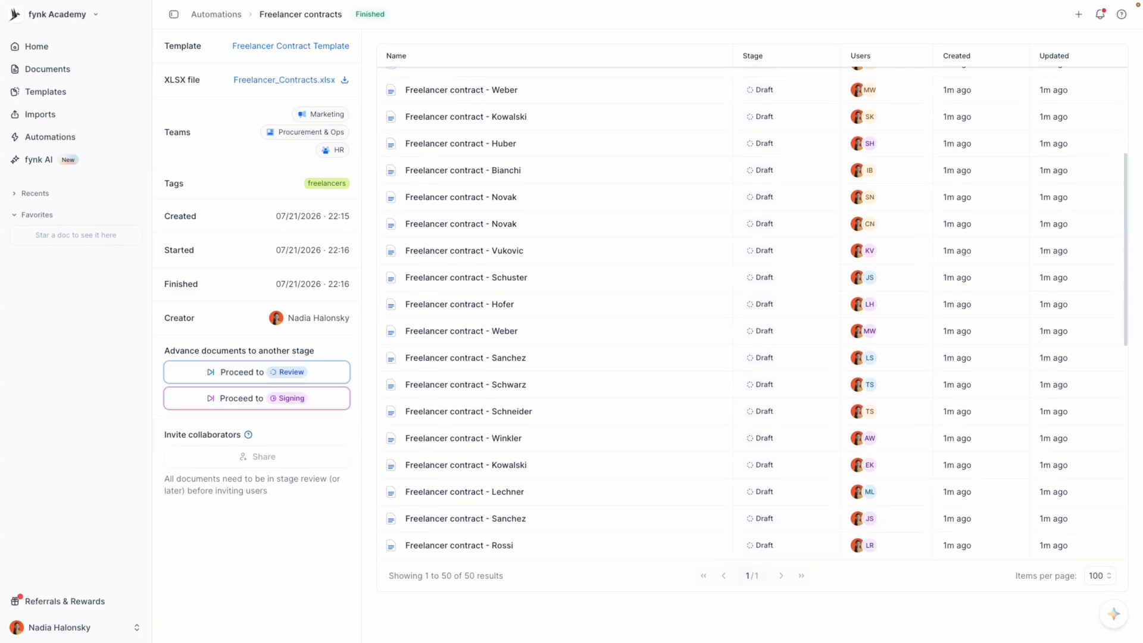
scroll(752, 313, "down", 5)
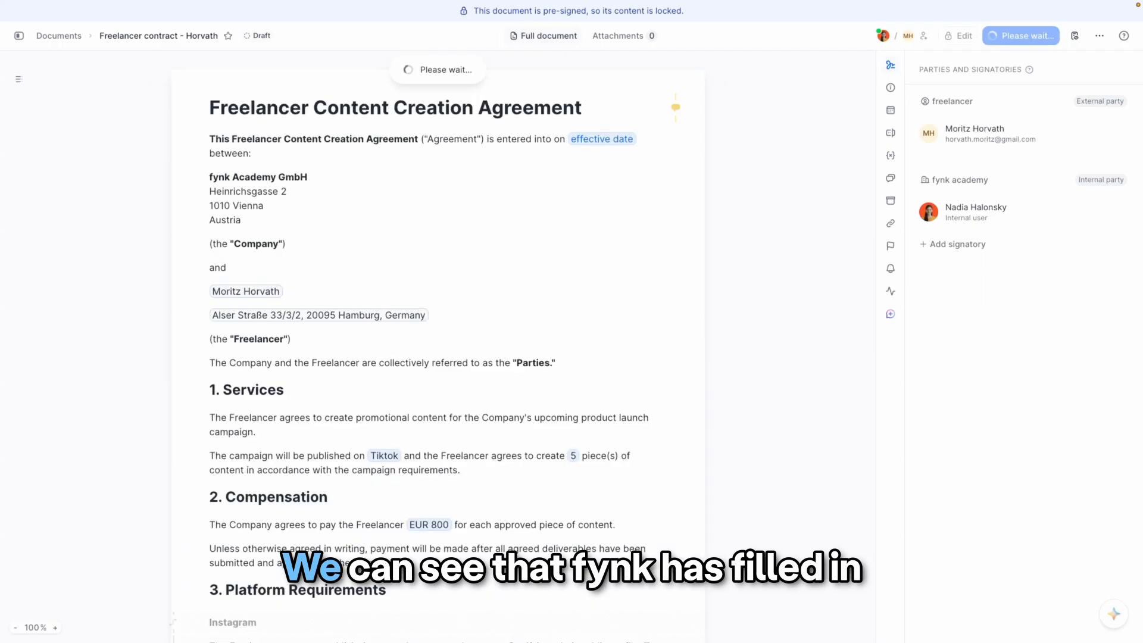
- Scroll through a generated contract to inspect its filled fields and conditional platform clauses
scroll(459, 346, "down", 3)
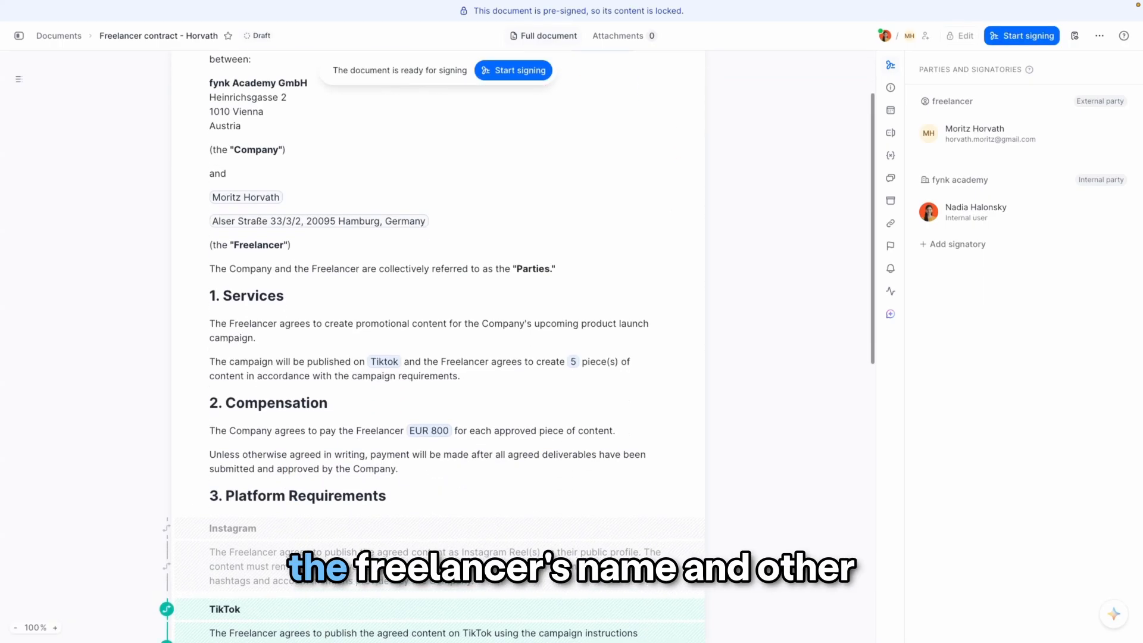
scroll(458, 345, "down", 2)
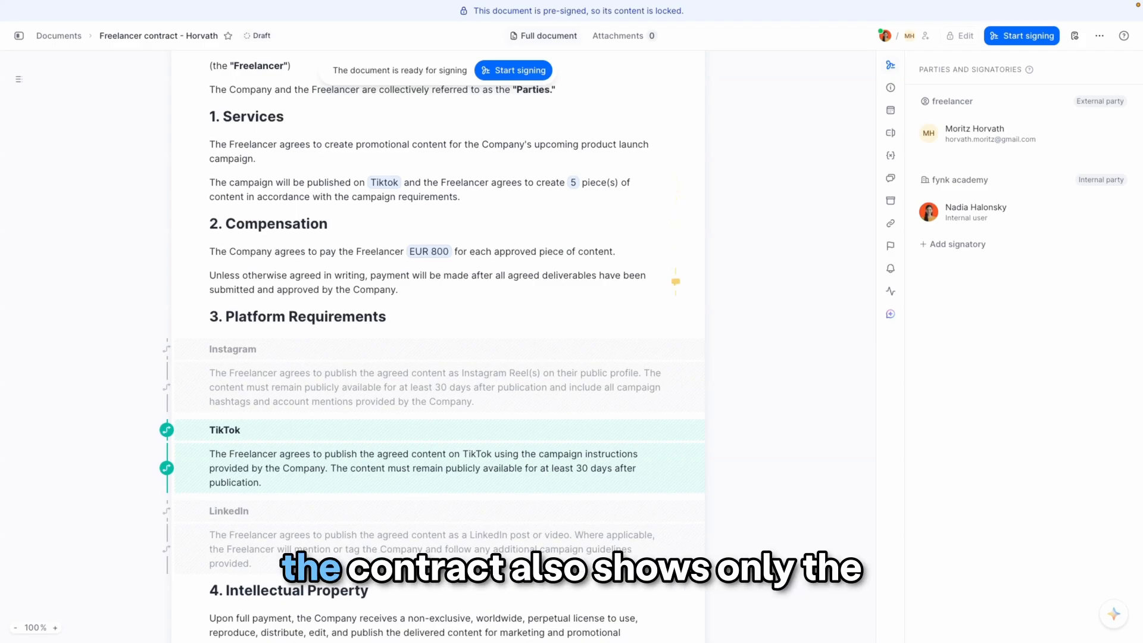
scroll(438, 345, "down", 2)
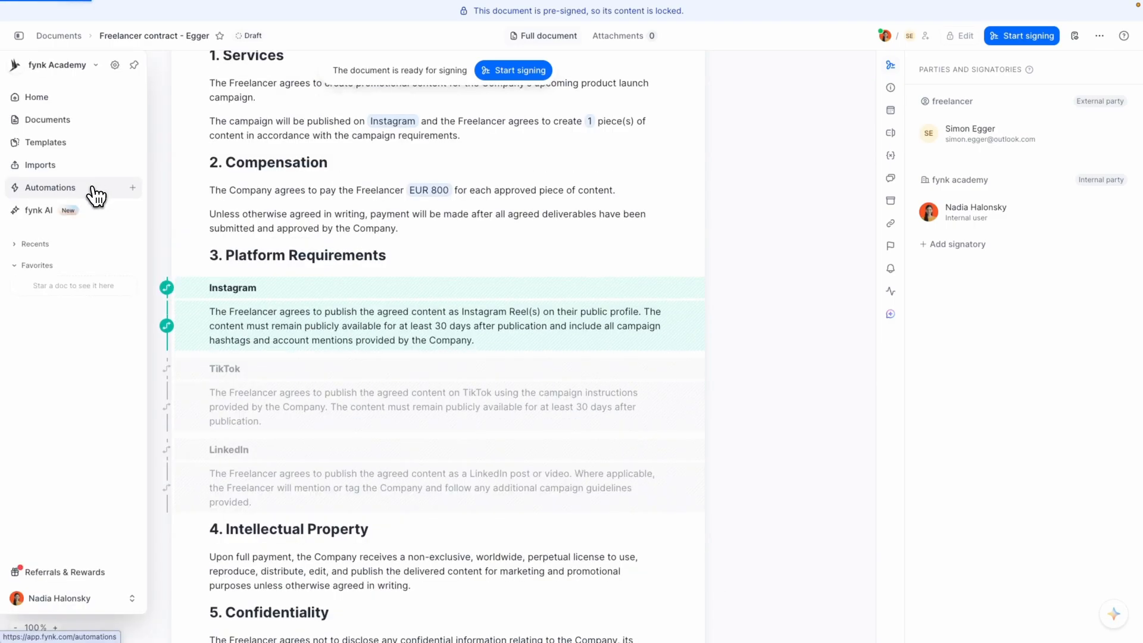
- Return to the Freelancer contracts automation and advance all its documents to the Review stage
left_click(93, 190)
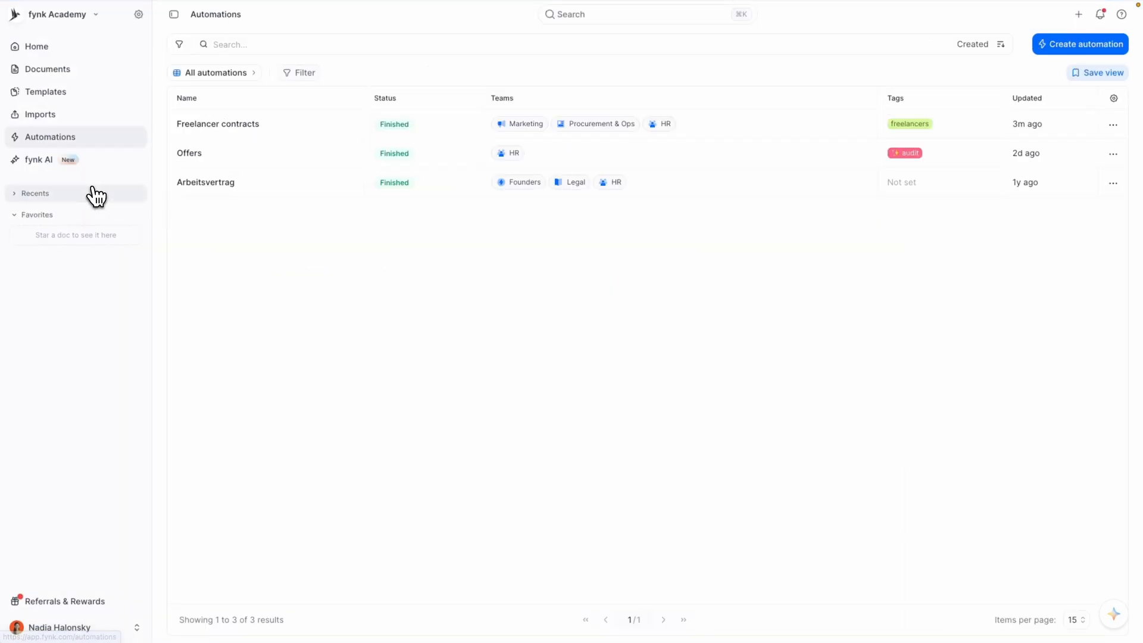
left_click(254, 129)
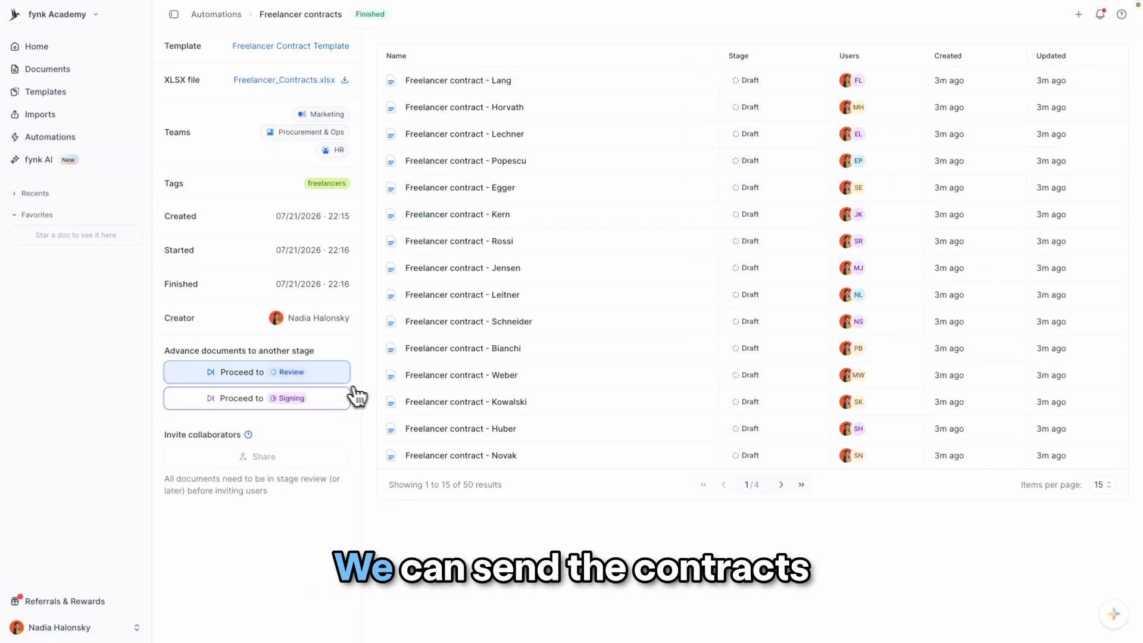
left_click(264, 380)
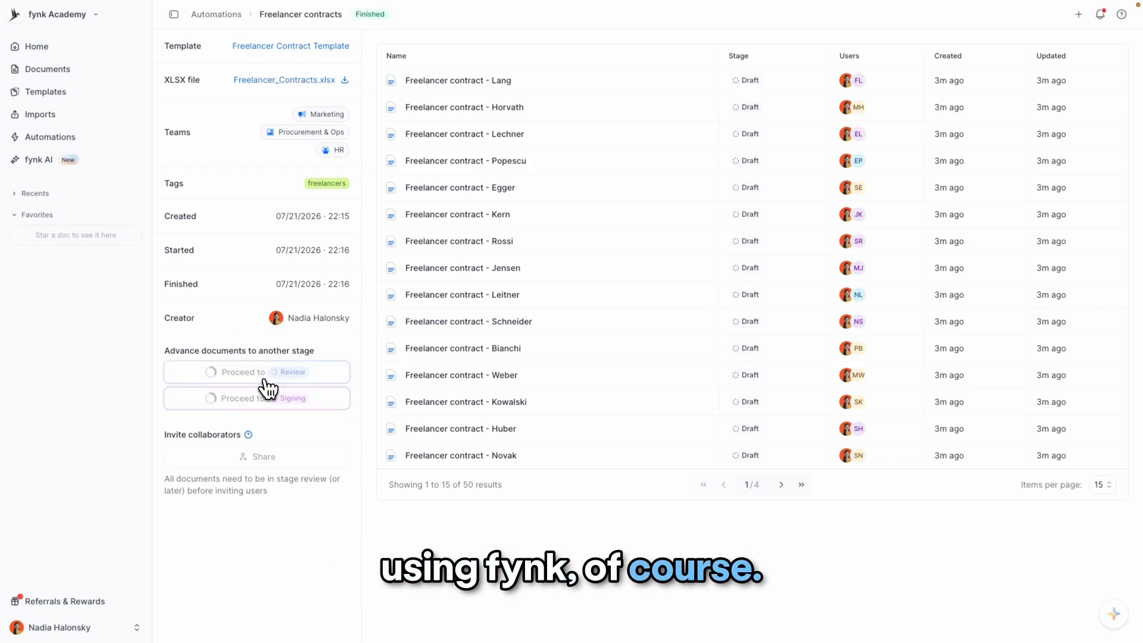